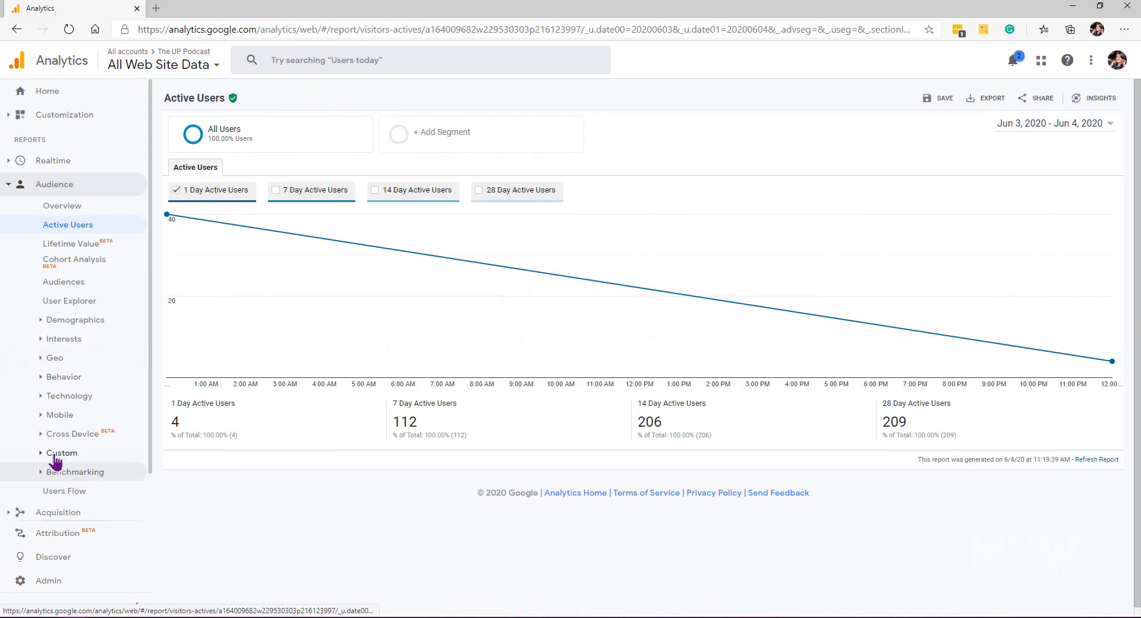
Step: Open the Channels report under Acquisition's All Traffic
scroll(41, 433, "down", 2)
left_click(7, 462)
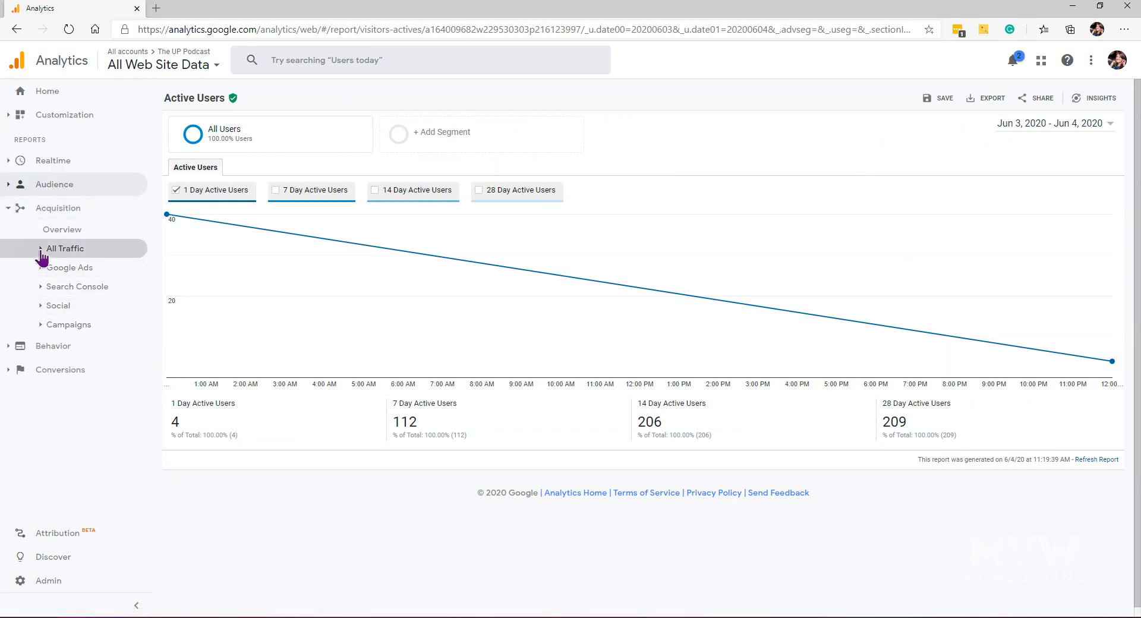
left_click(51, 249)
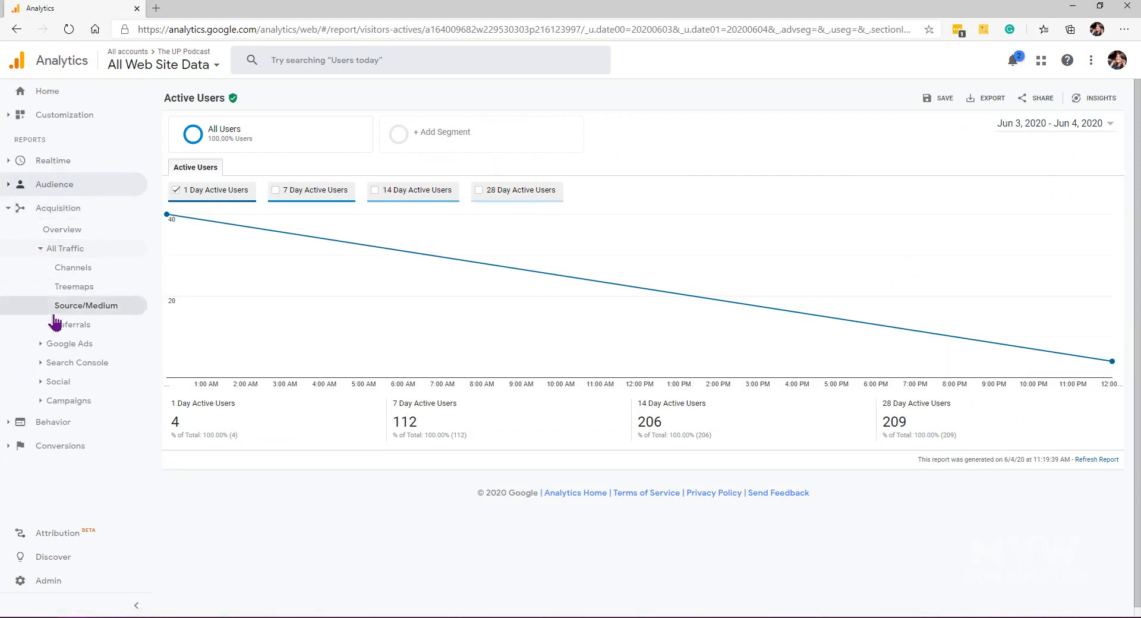
left_click(63, 268)
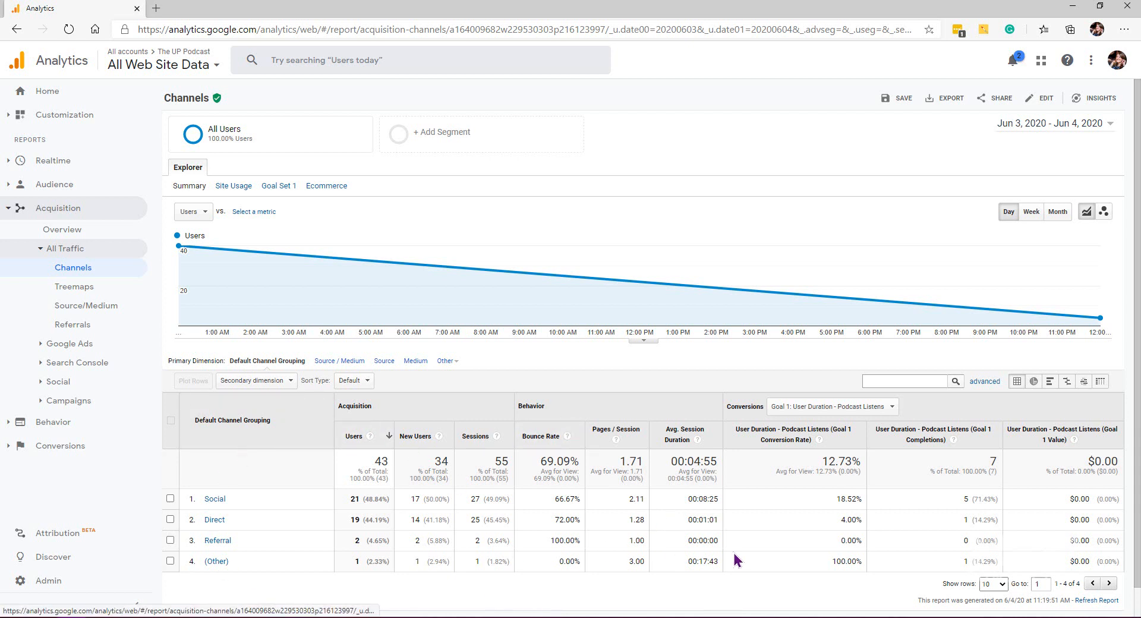
Step: Add Medium as the secondary dimension of the Channels table
left_click(286, 384)
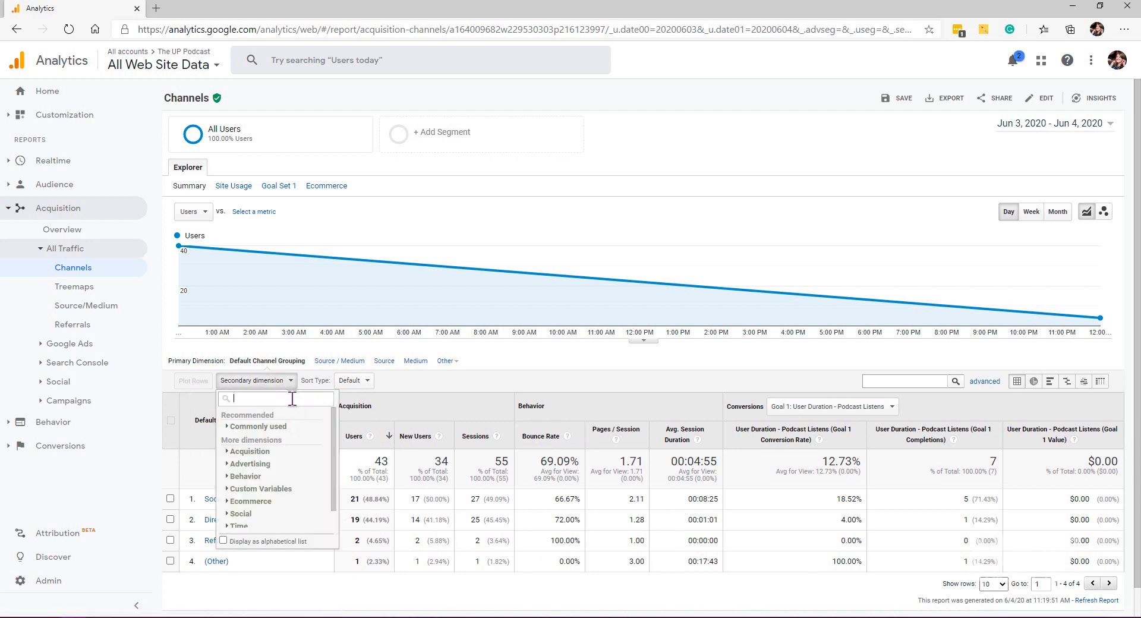
type("cha")
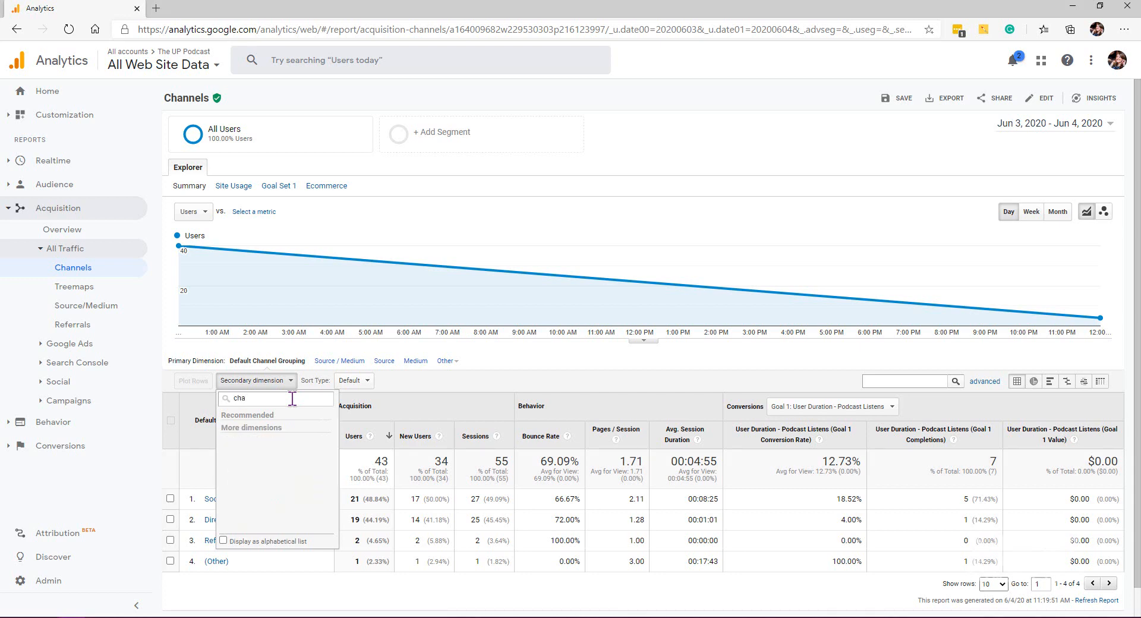
key("BackSpace")
key("BackSpace")
key("BackSpace")
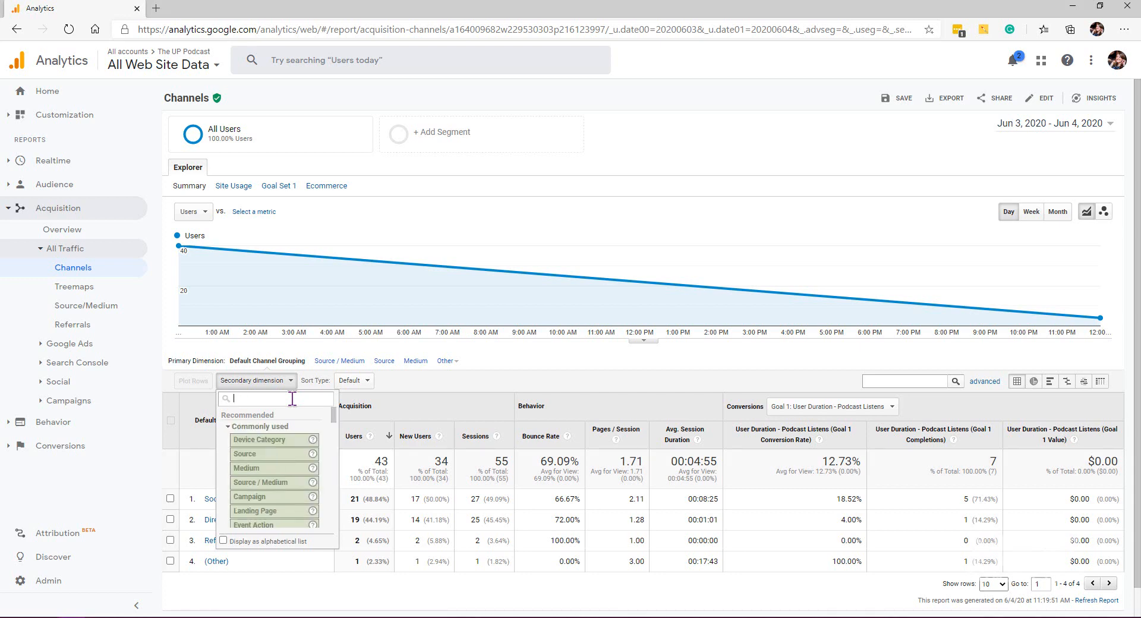
left_click(297, 481)
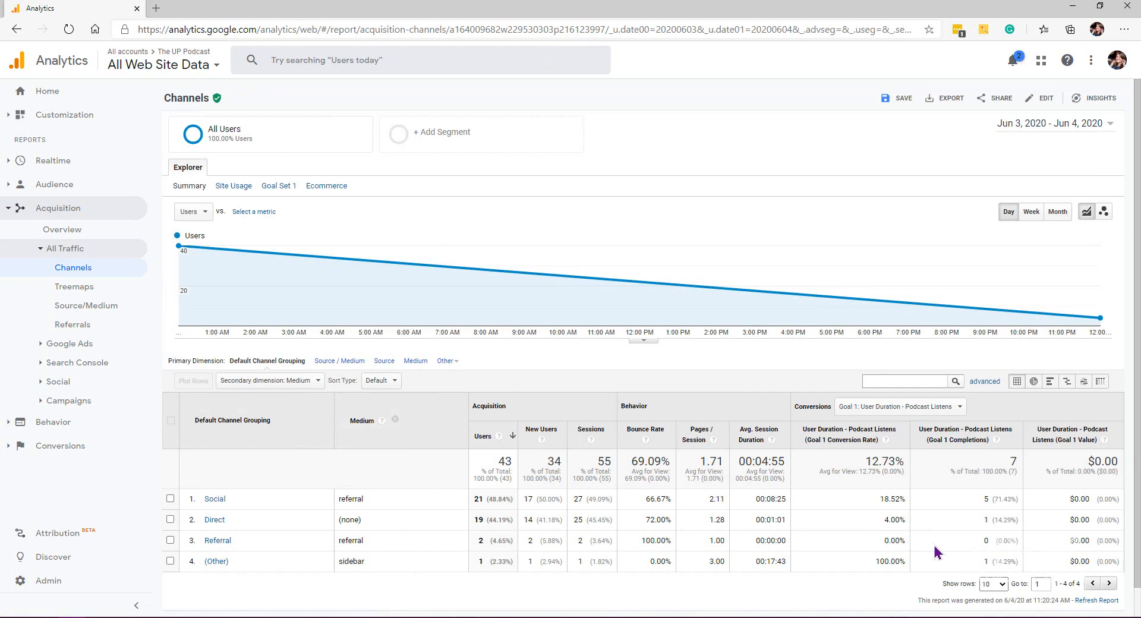
Step: Save the report under the name Channels and open the saved reports list
left_click(899, 102)
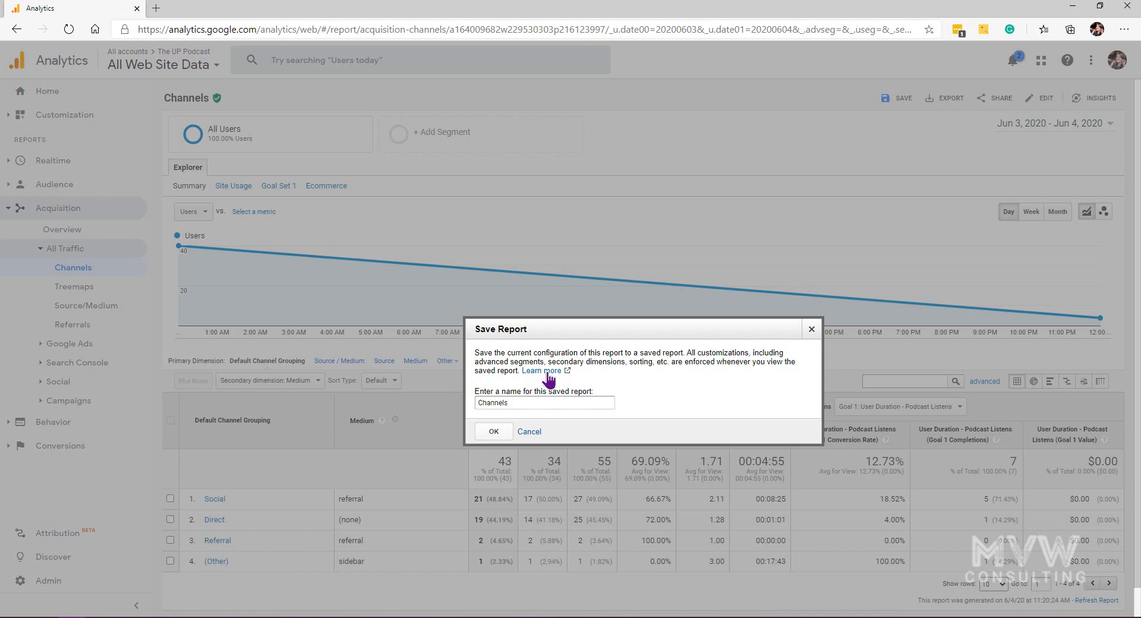
left_click(502, 434)
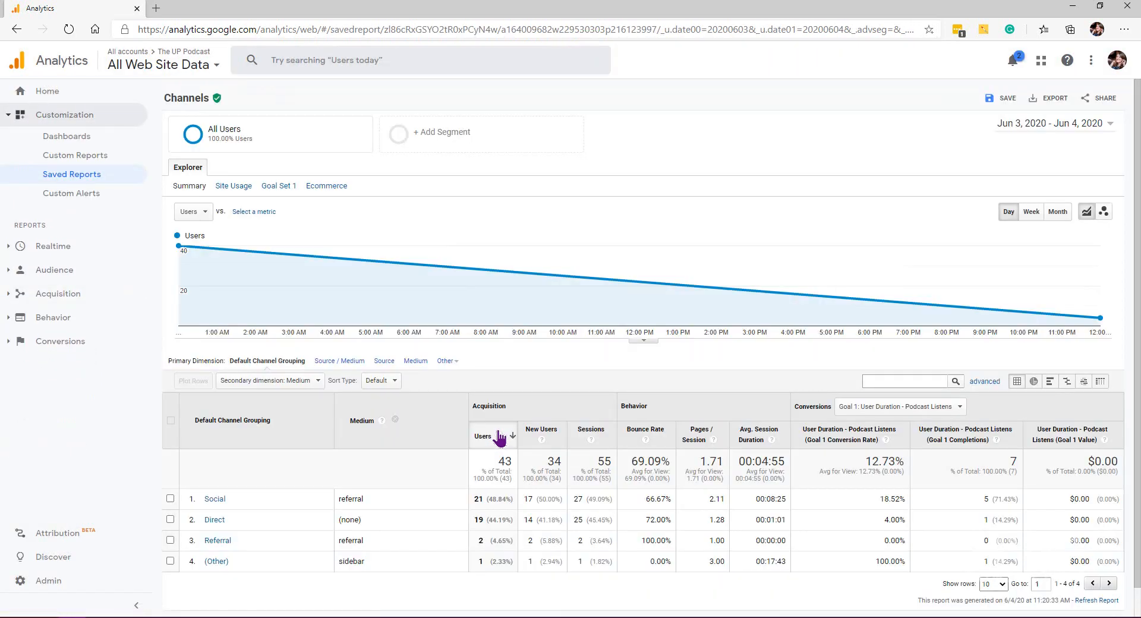
left_click(56, 176)
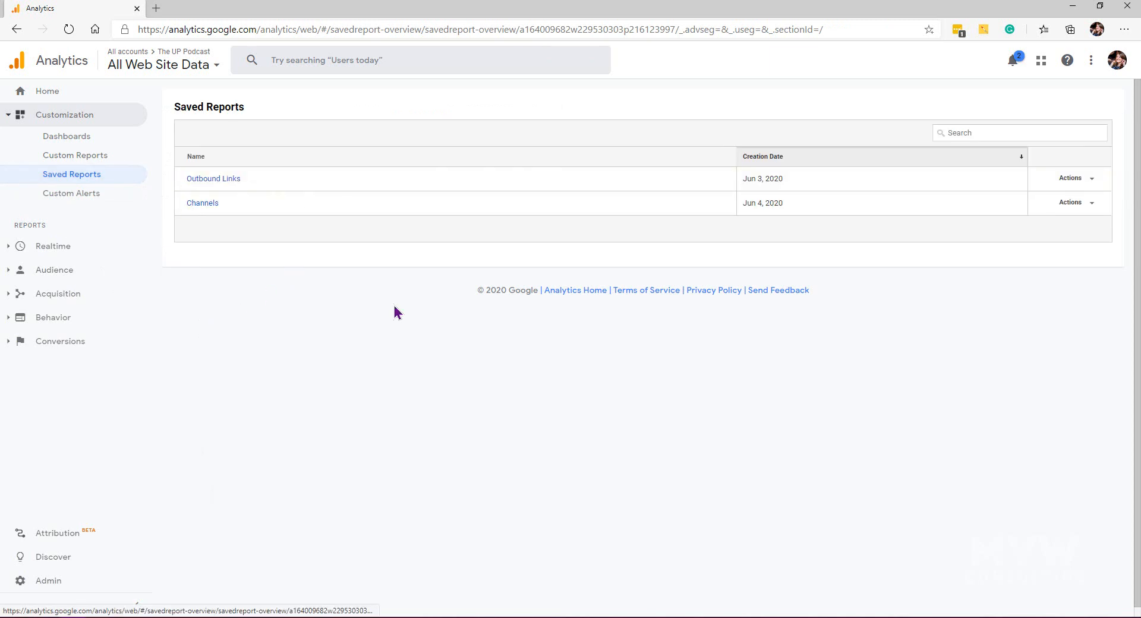
Step: Start a new custom report and title it Outbound Links
left_click(71, 171)
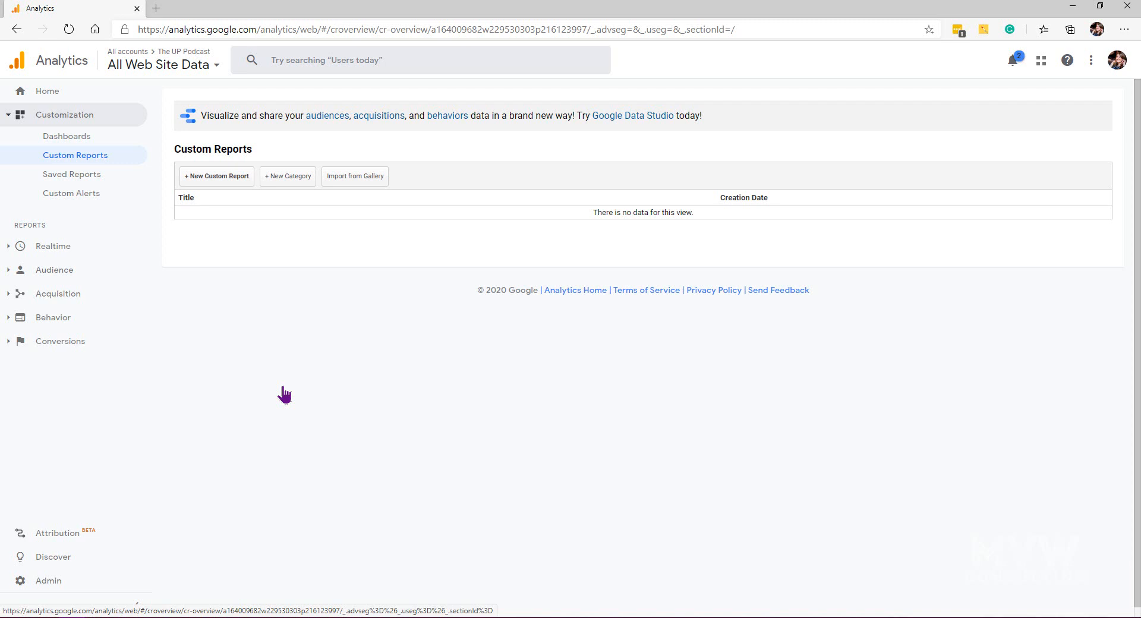
left_click(230, 185)
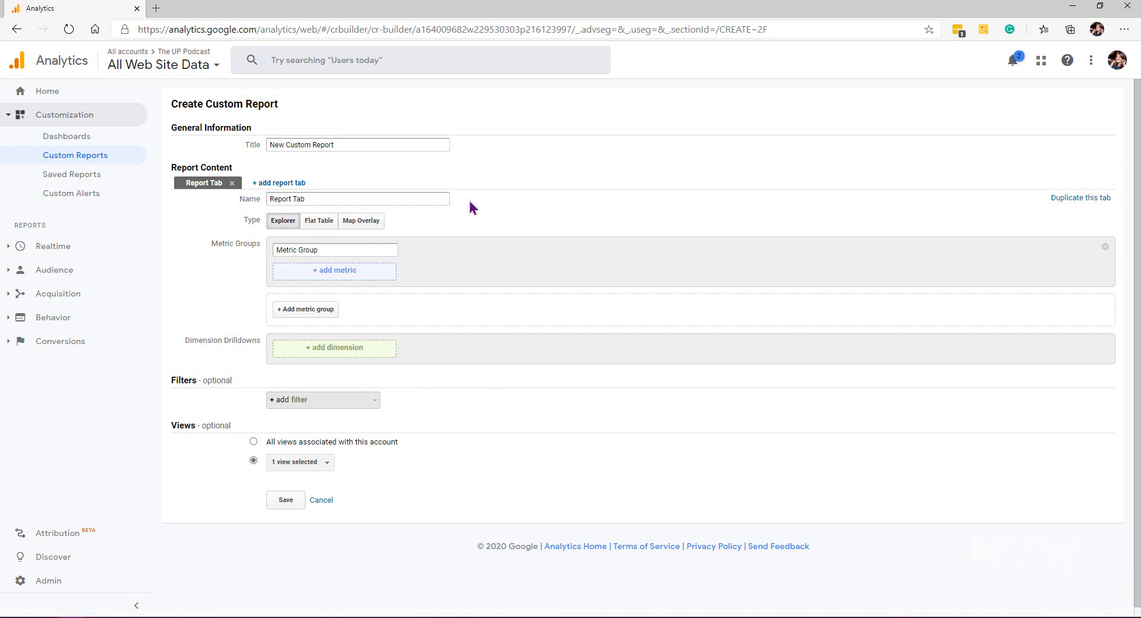
left_click_drag(382, 146, 196, 145)
type("Outbound Links")
Step: Name the report tab Overview
left_click_drag(372, 198, 253, 199)
type("Ov")
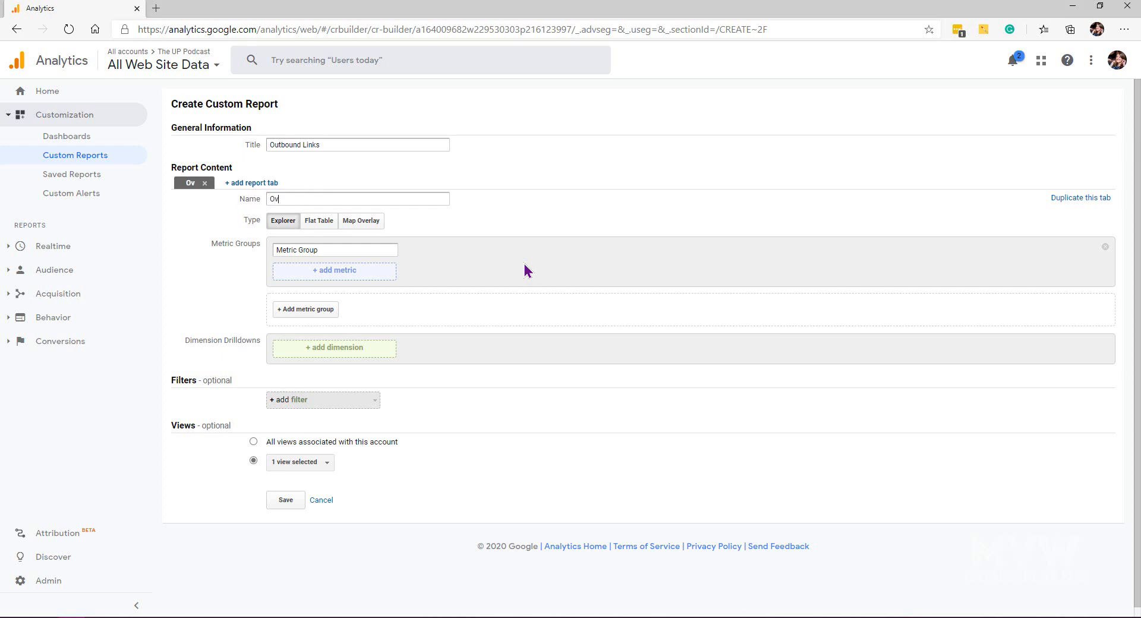
type("erview")
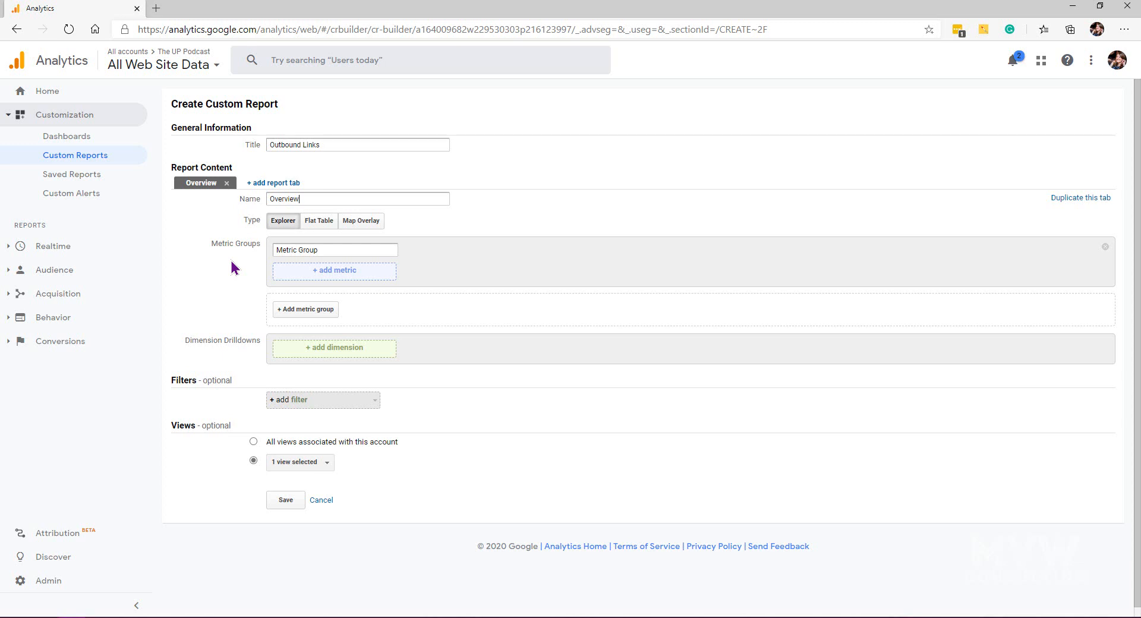
Step: Compare the Flat Table and Map Overlay report types, returning to the Explorer type
left_click(324, 223)
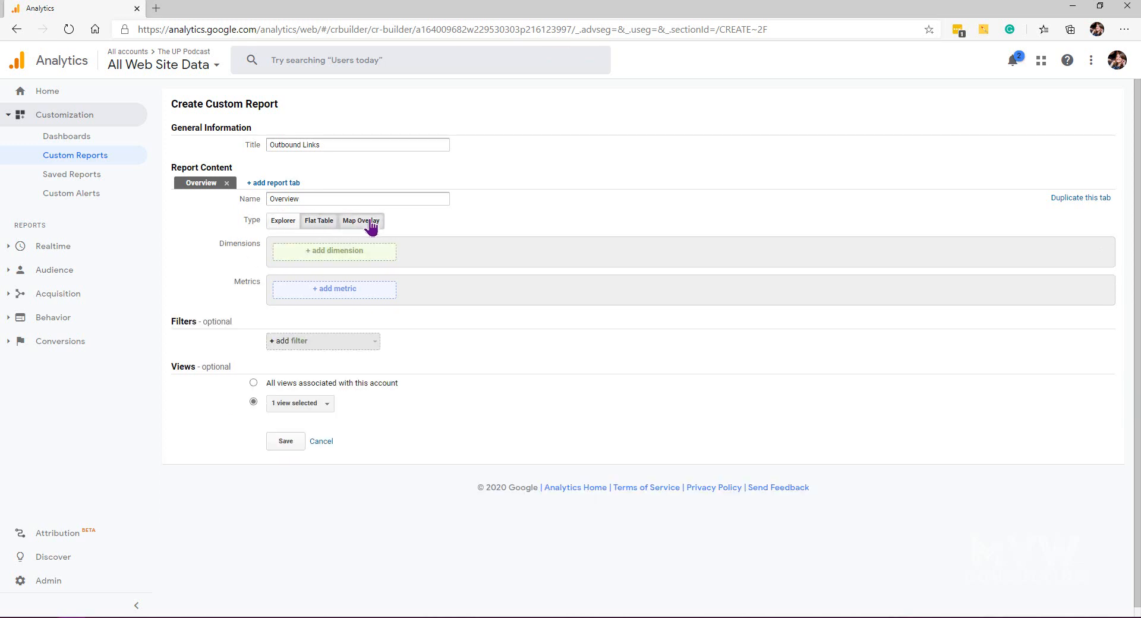
left_click(371, 223)
left_click(291, 224)
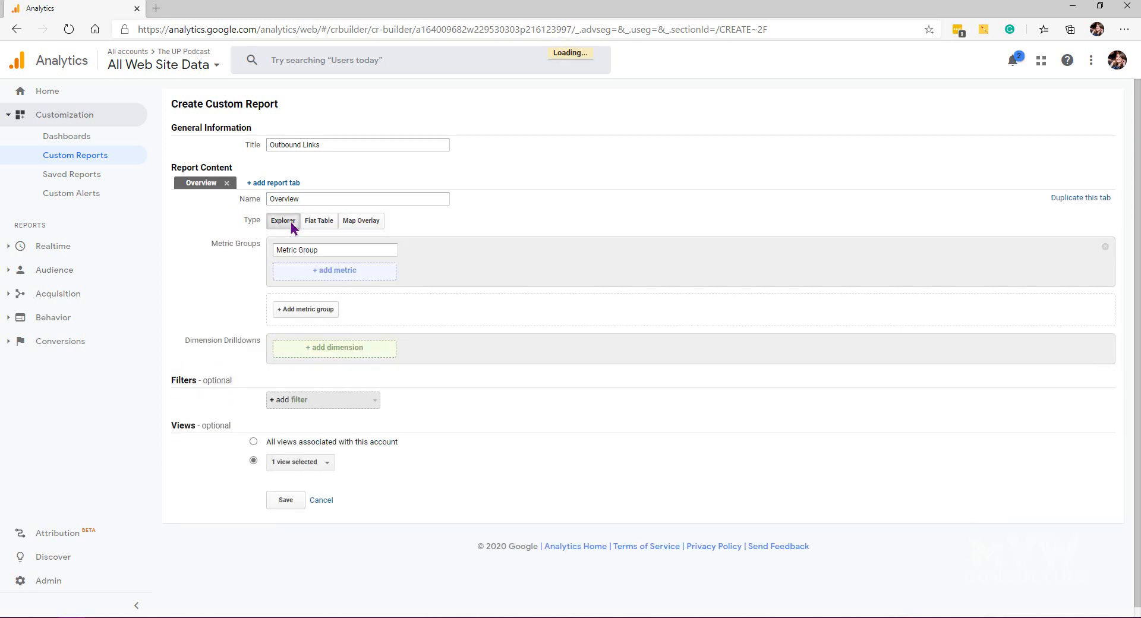
left_click(315, 224)
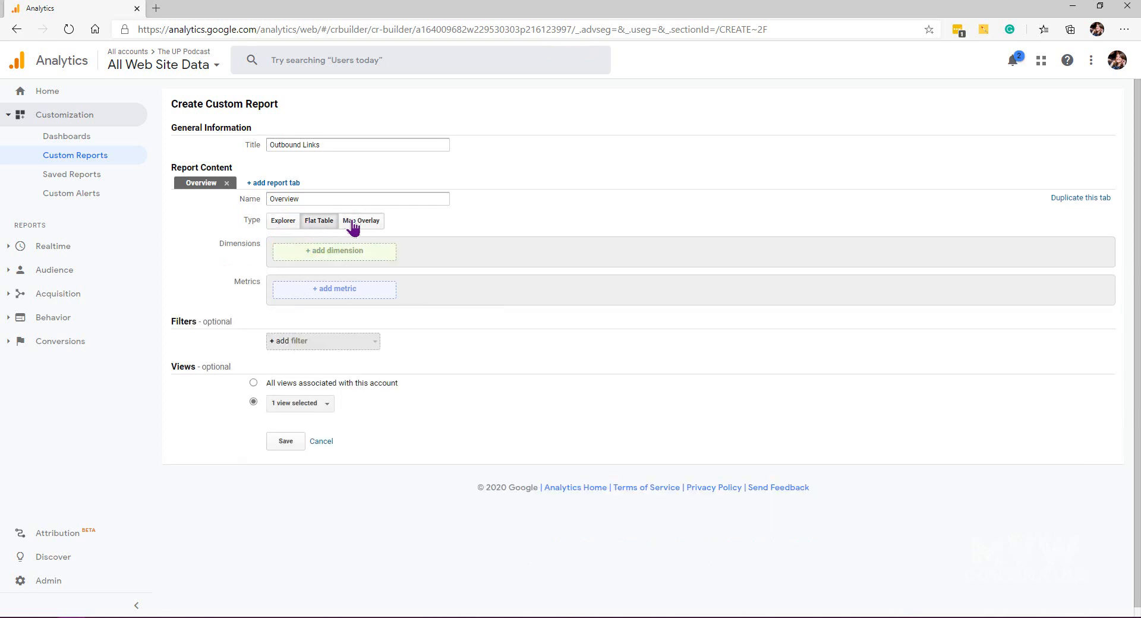
left_click(354, 224)
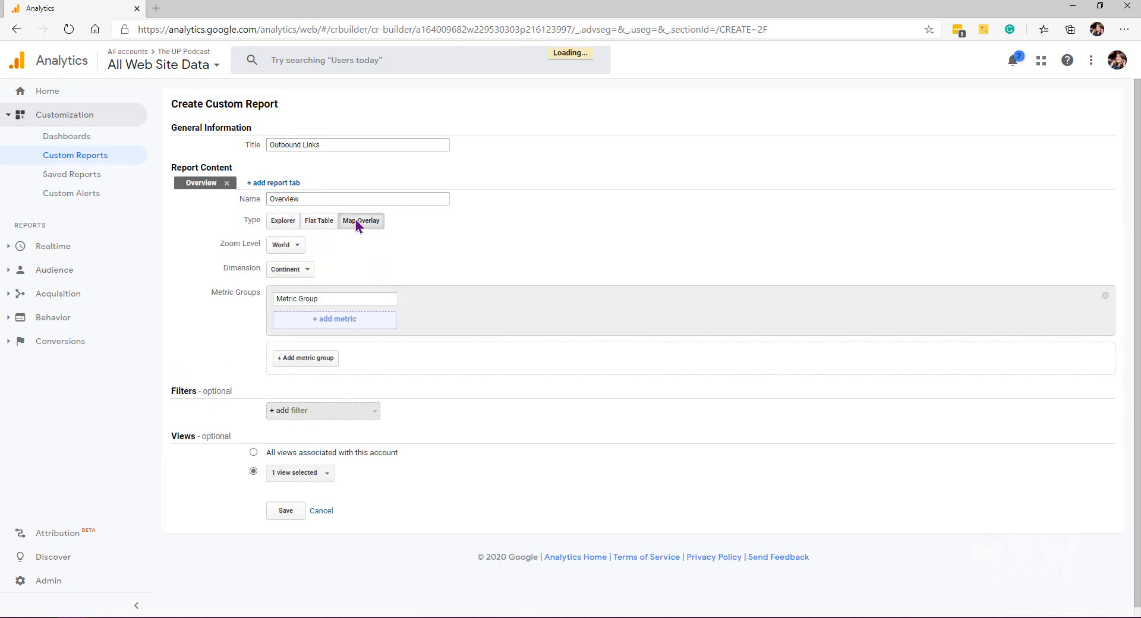
left_click(279, 226)
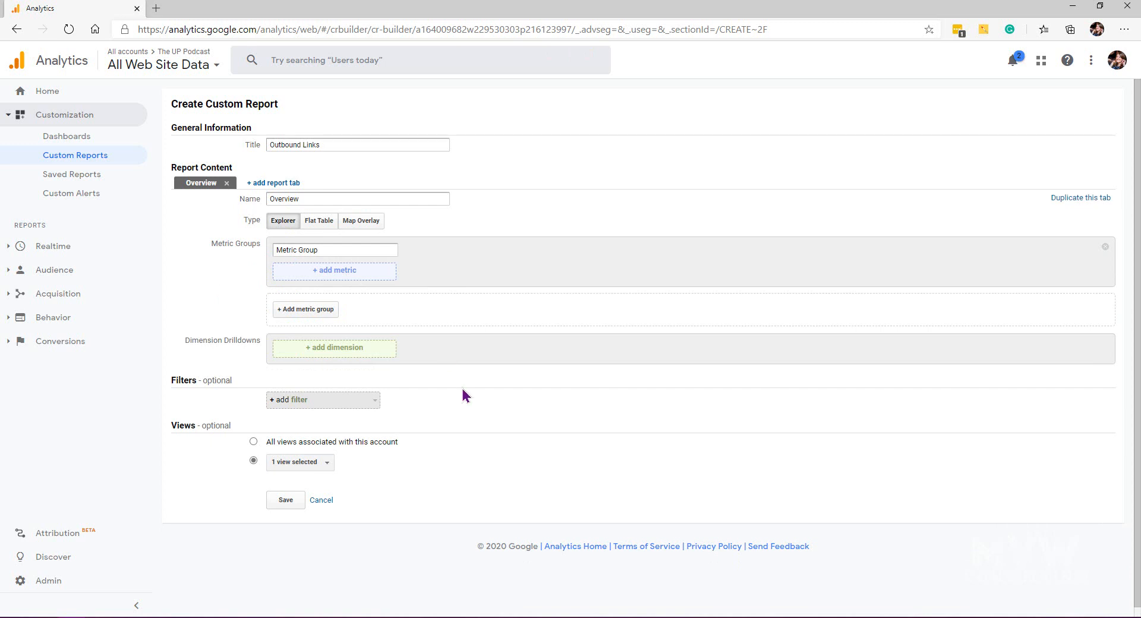
Step: Add Total Events as the first metric in the metric group
left_click(364, 276)
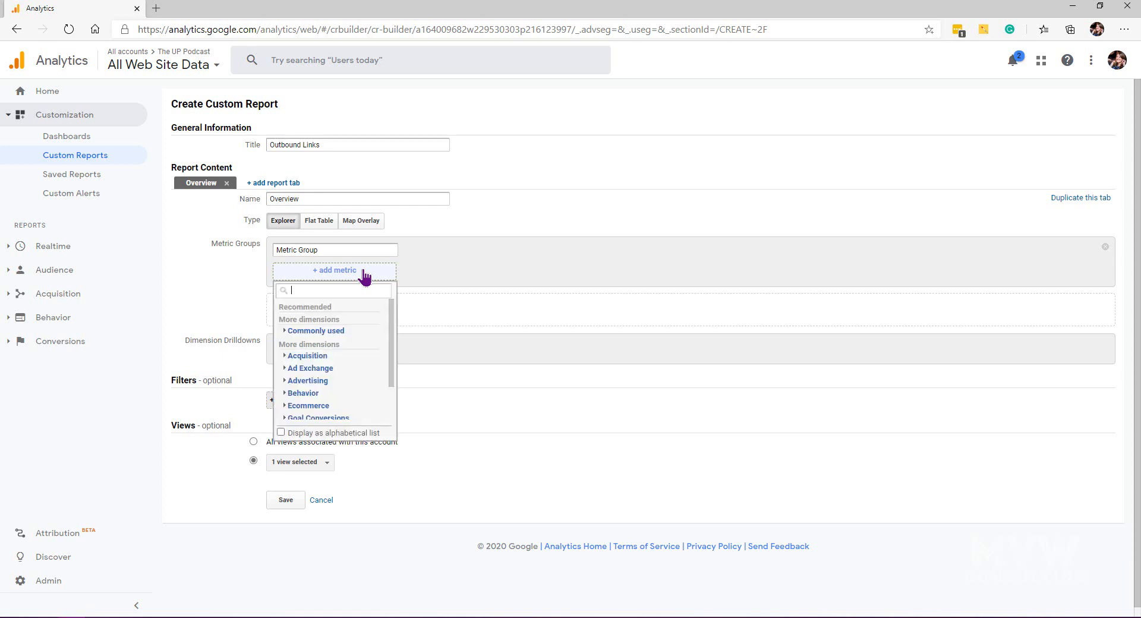
type("eve")
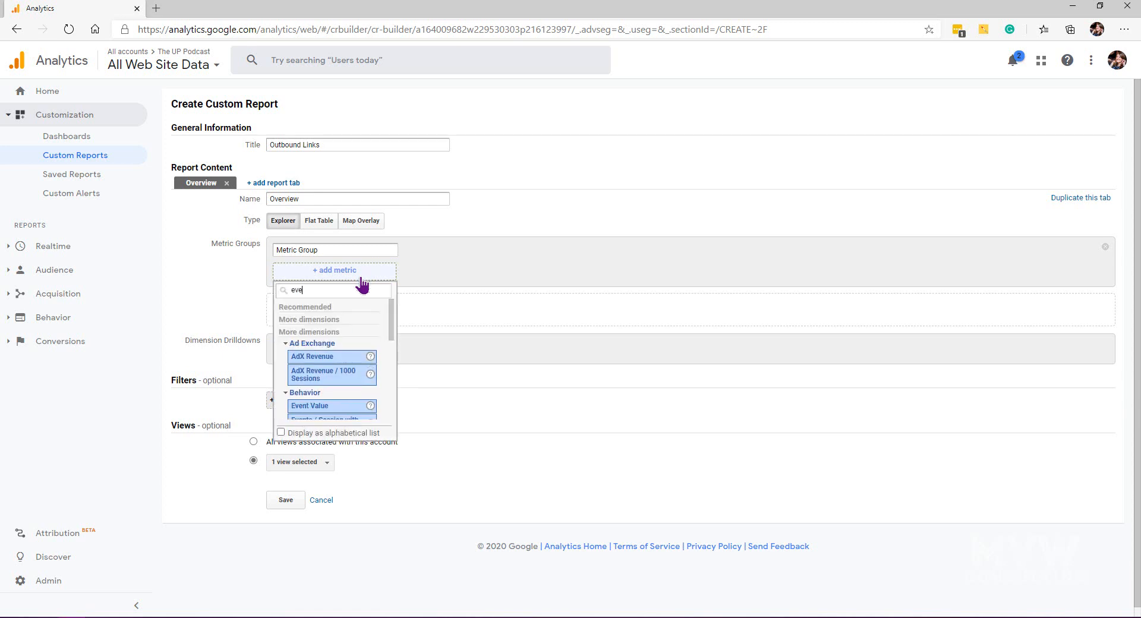
type("nt")
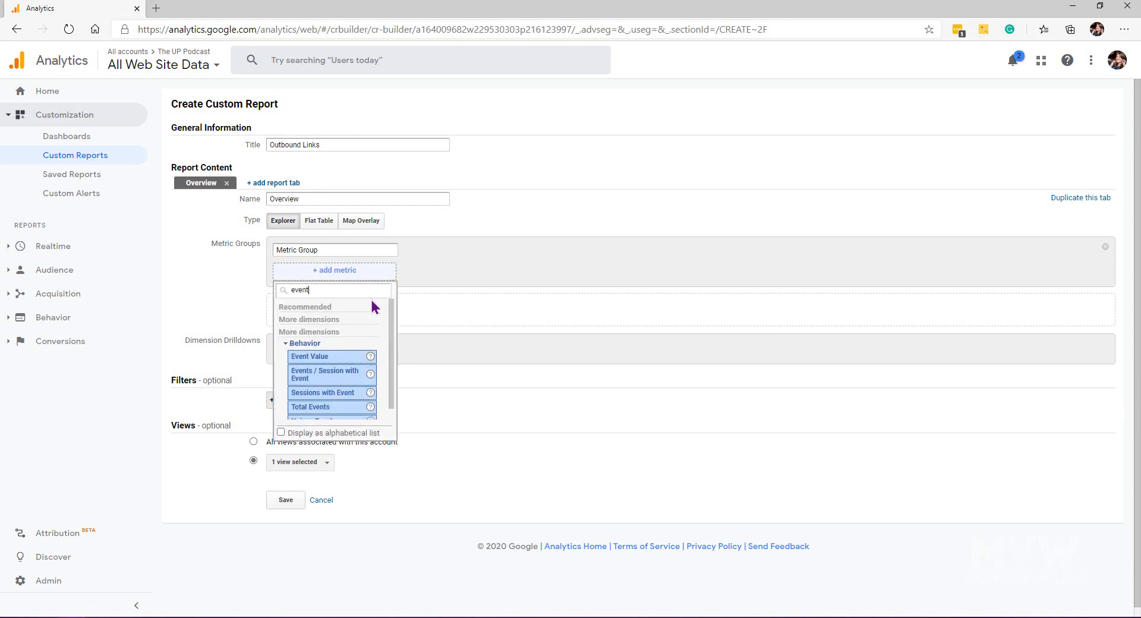
scroll(377, 309, "down", 1)
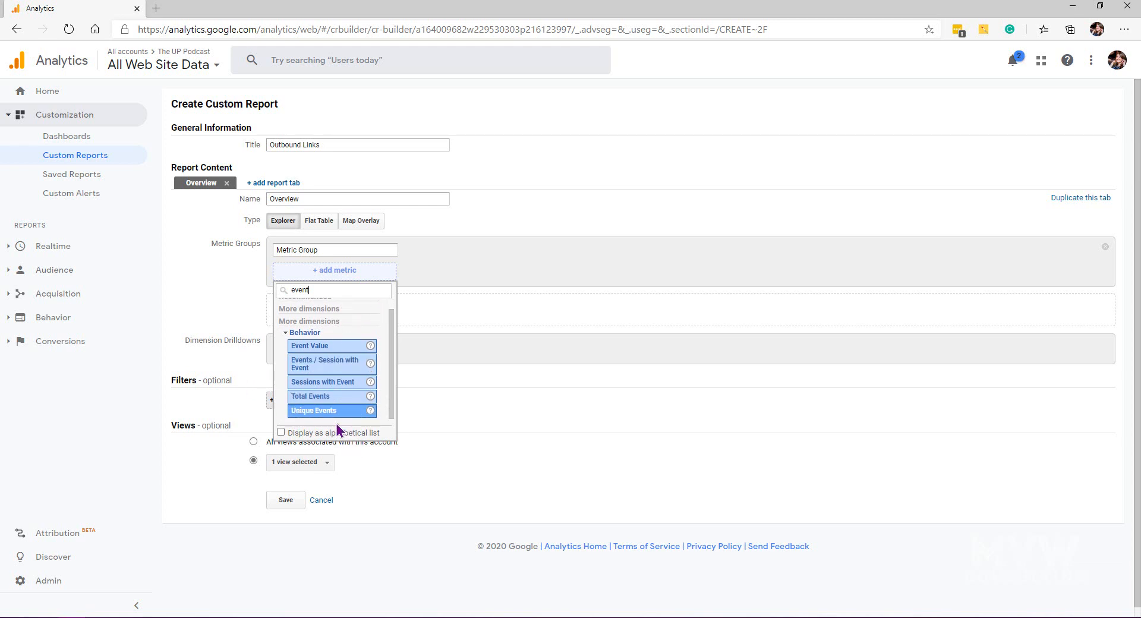
left_click(330, 400)
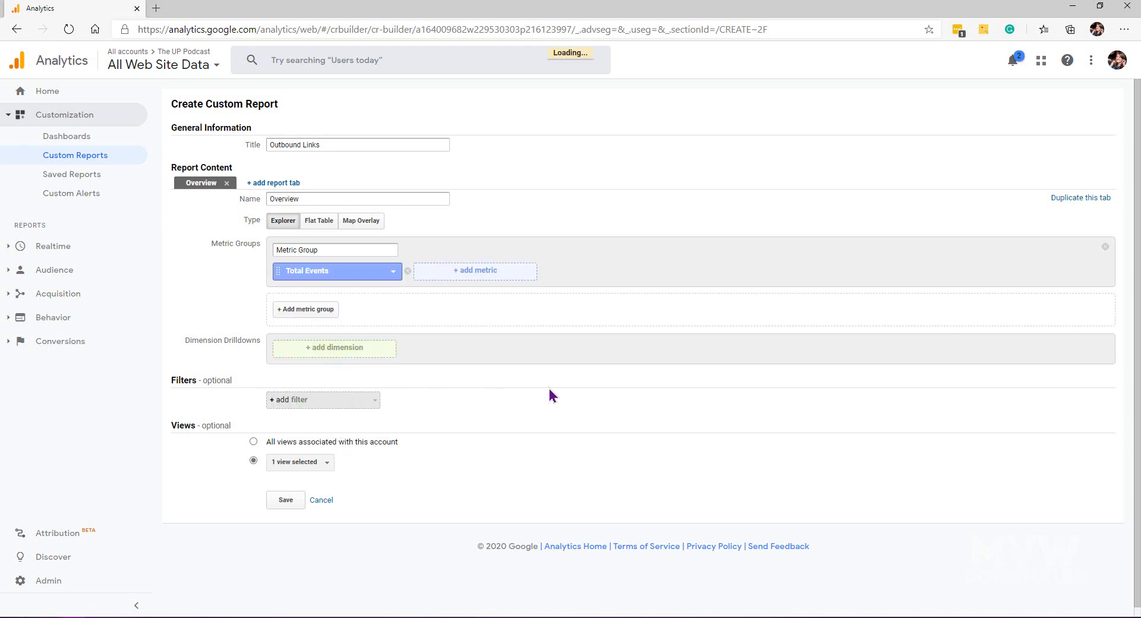
Step: Add Unique Events as a second metric in the metric group
left_click(491, 278)
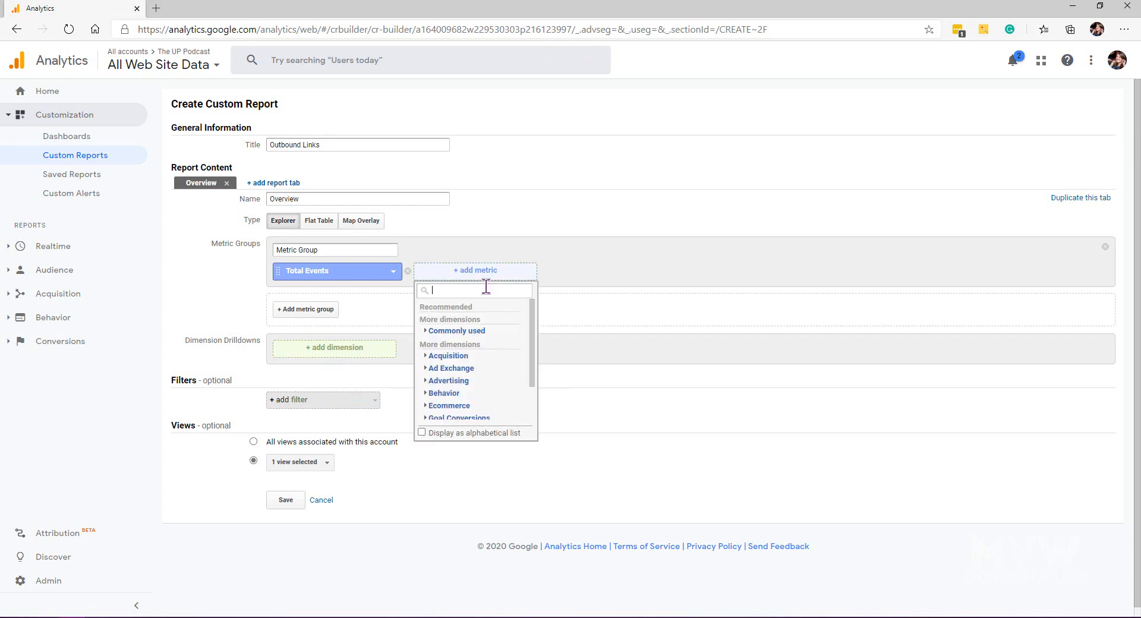
type("event")
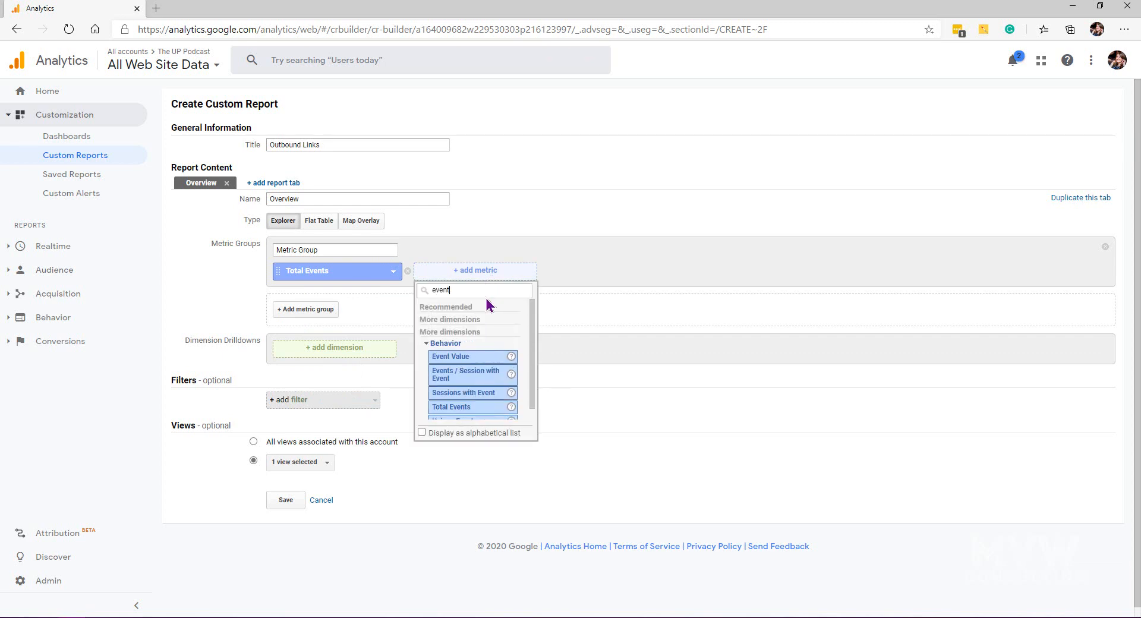
scroll(509, 362, "down", 1)
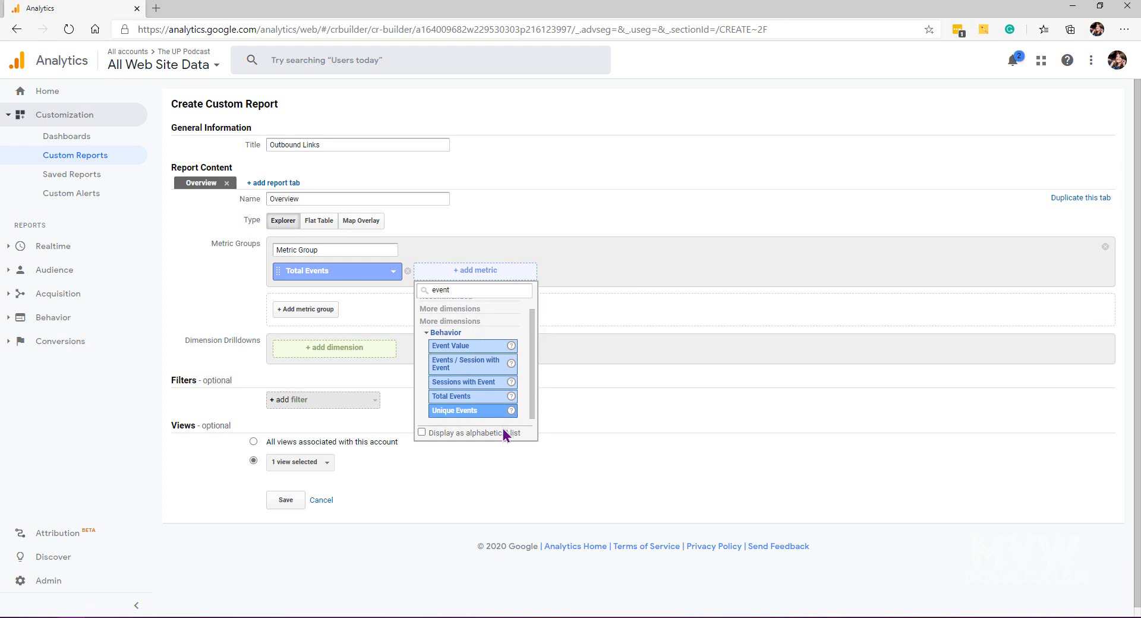
left_click(467, 411)
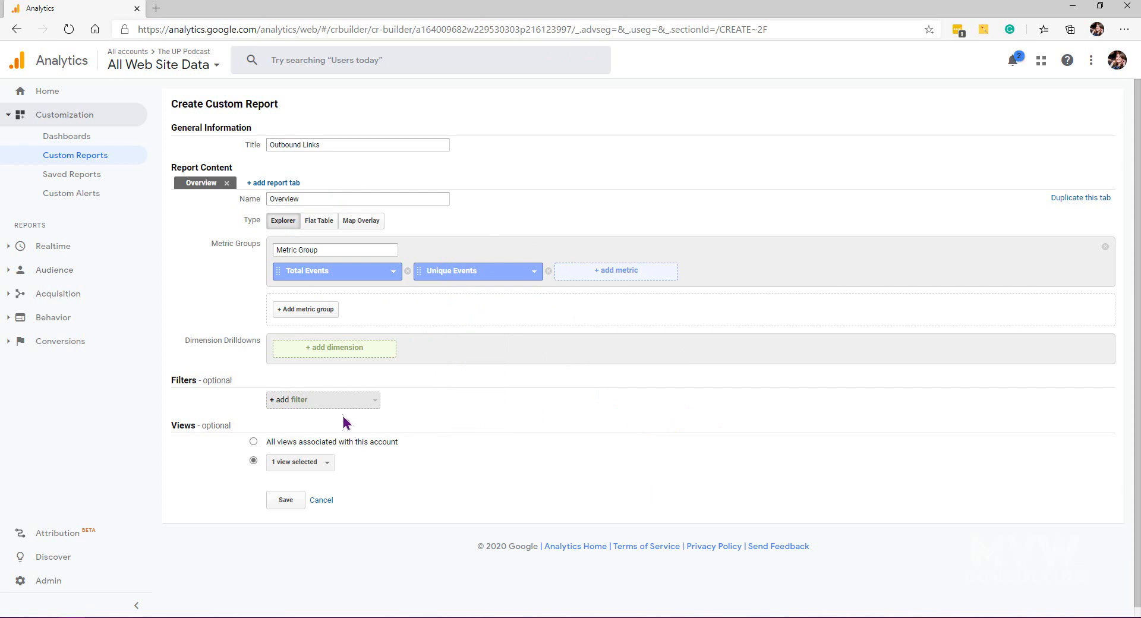
Step: Add Page as a dimension drilldown
left_click(343, 349)
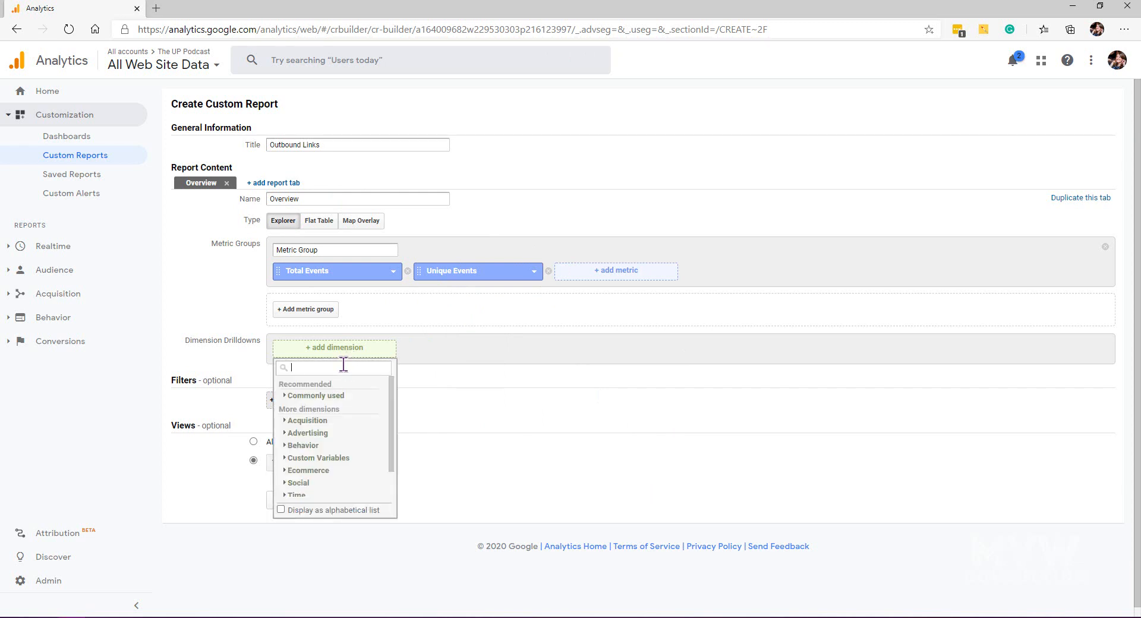
type("pag")
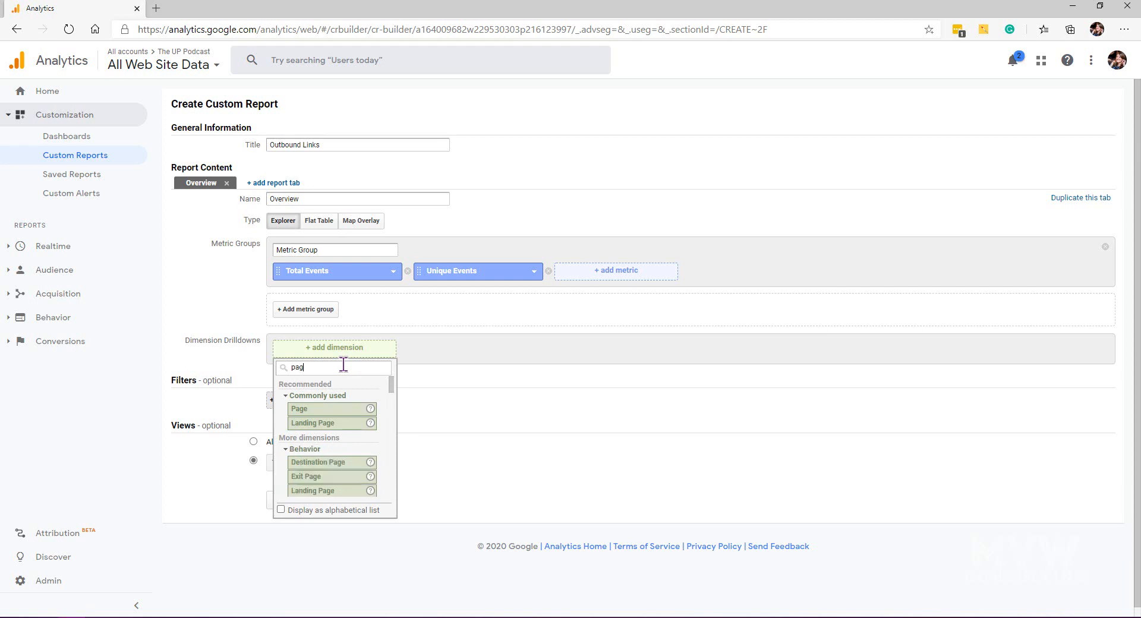
left_click(335, 410)
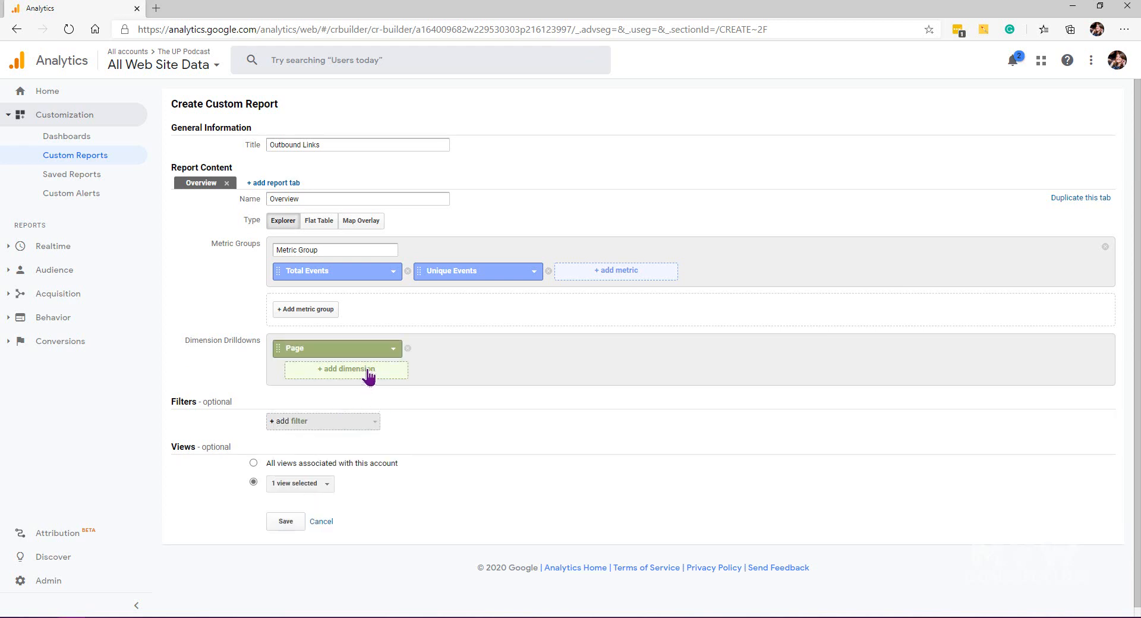
Step: Change the first dimension drilldown to Event Action
left_click(368, 371)
type("event")
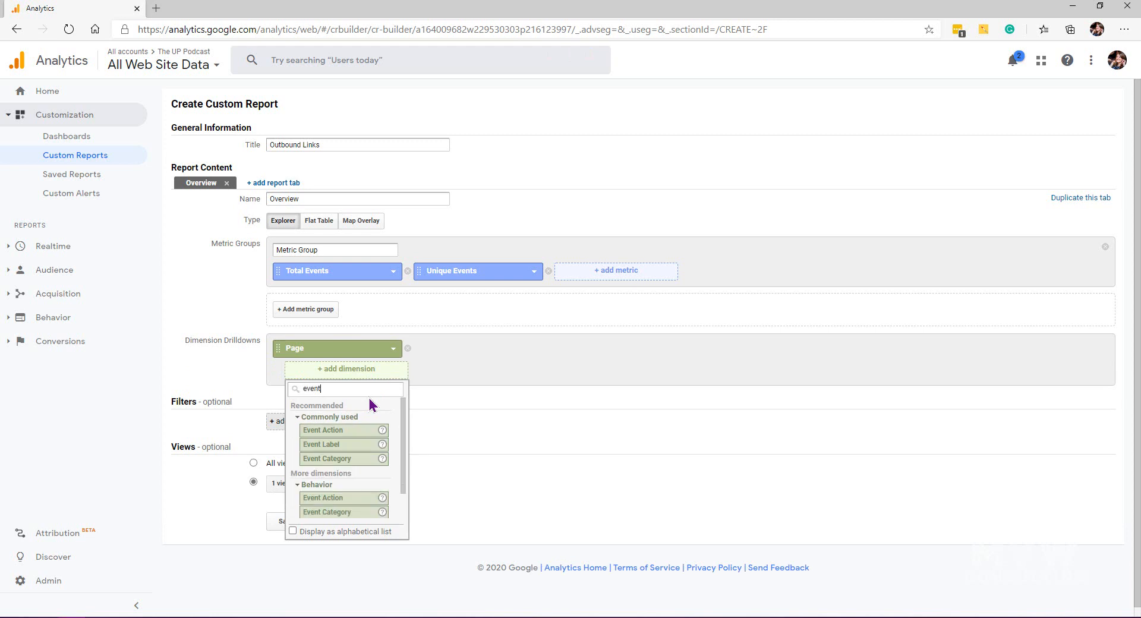
left_click(393, 350)
type("eve")
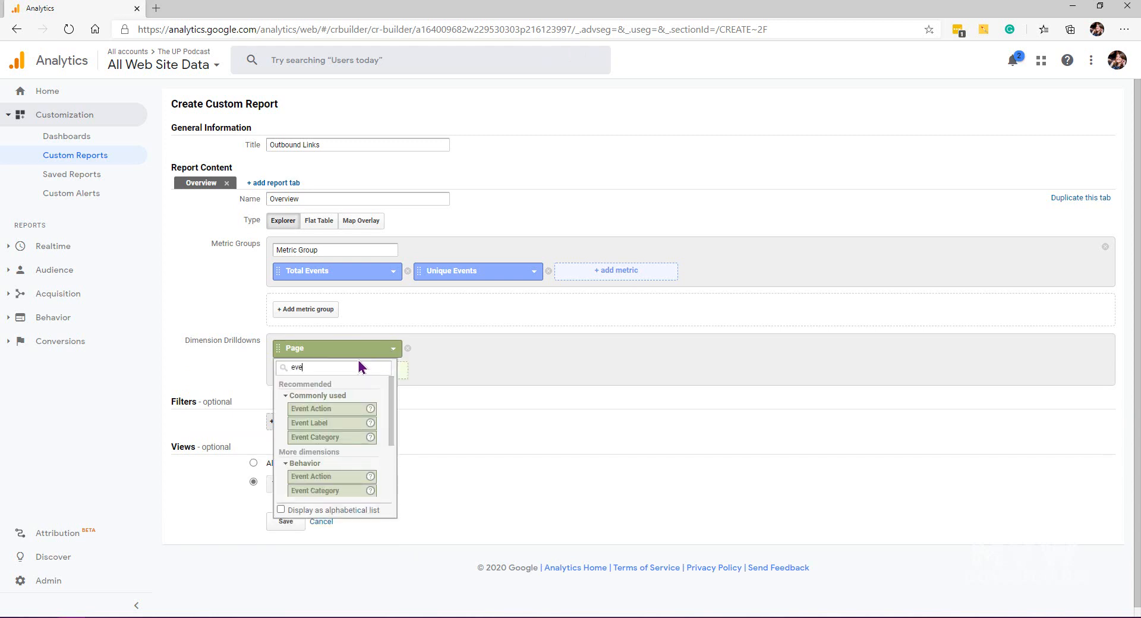
left_click(333, 423)
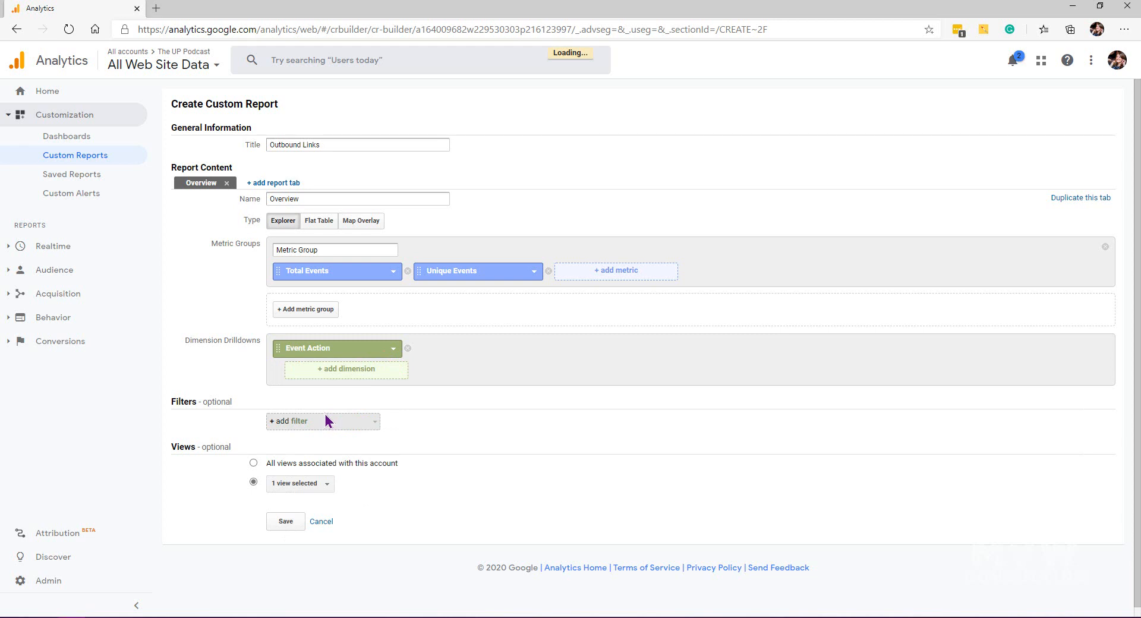
Step: Change the first dimension drilldown to Event Label and add Event Action as a second drilldown beneath it
left_click(383, 350)
type("eve")
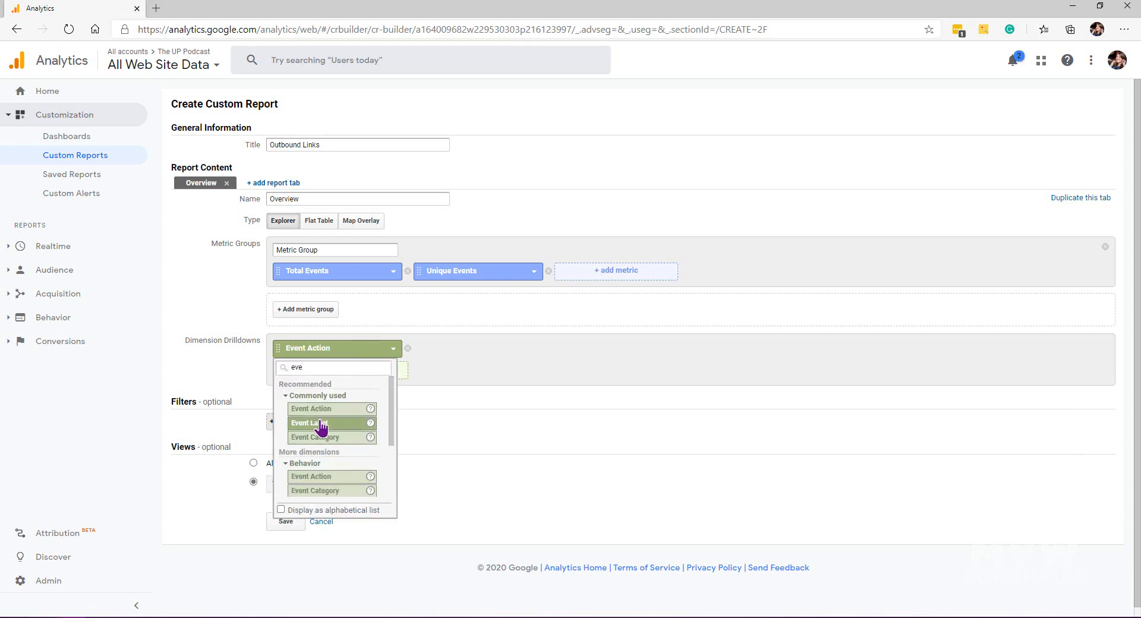
left_click(324, 422)
left_click(361, 369)
type("eve")
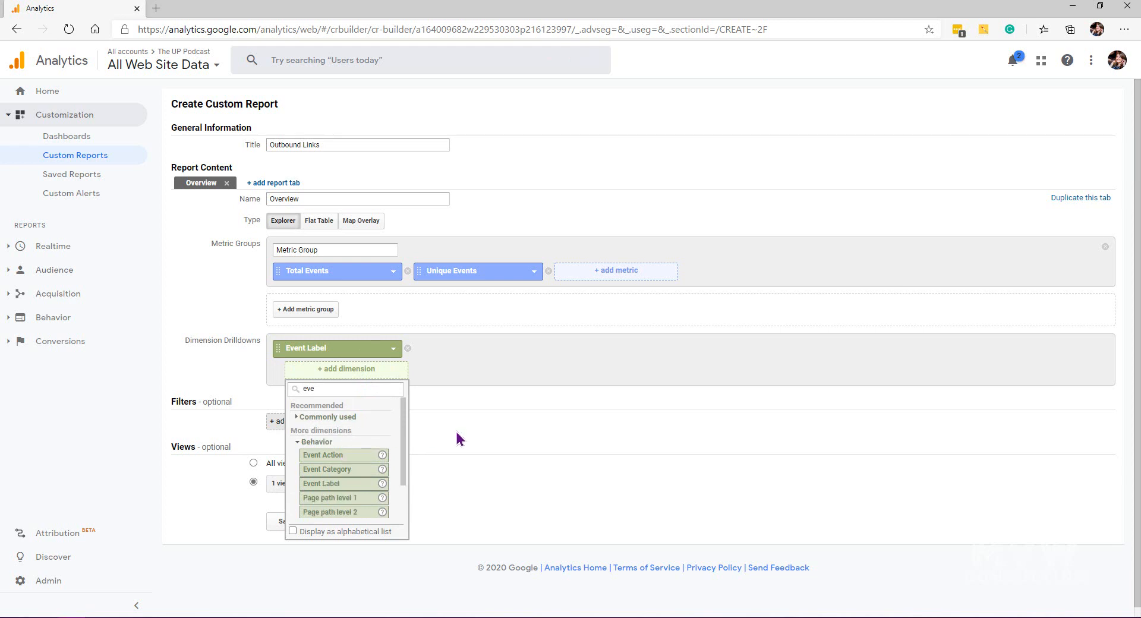
left_click(330, 456)
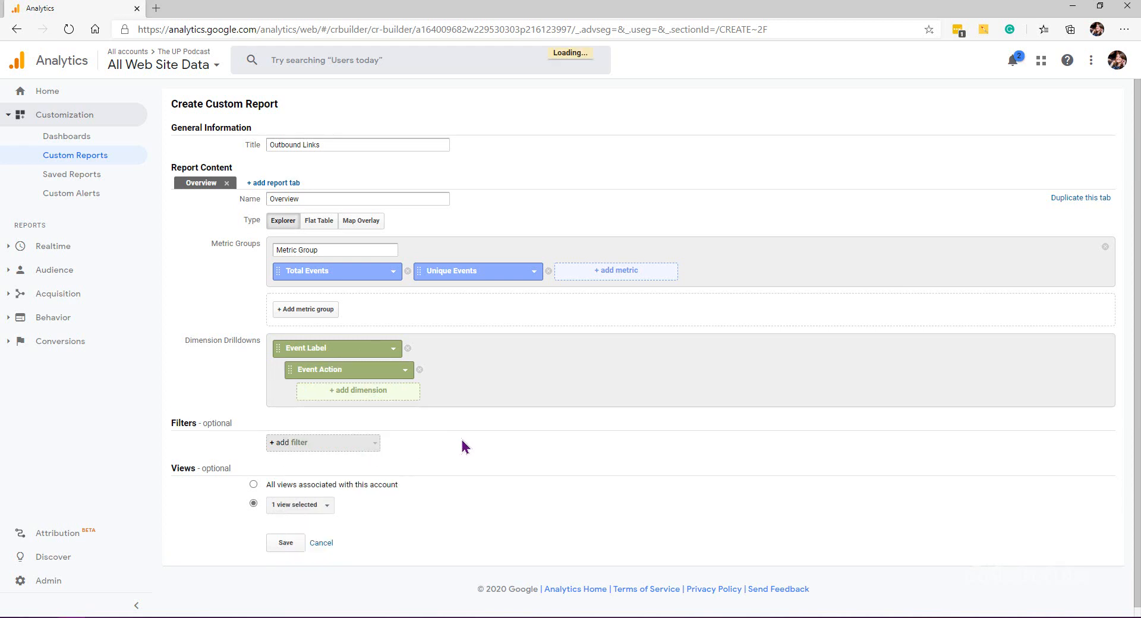
Step: Add a filter excluding Event Label values that exactly match (not set), and save the custom report
left_click(370, 447)
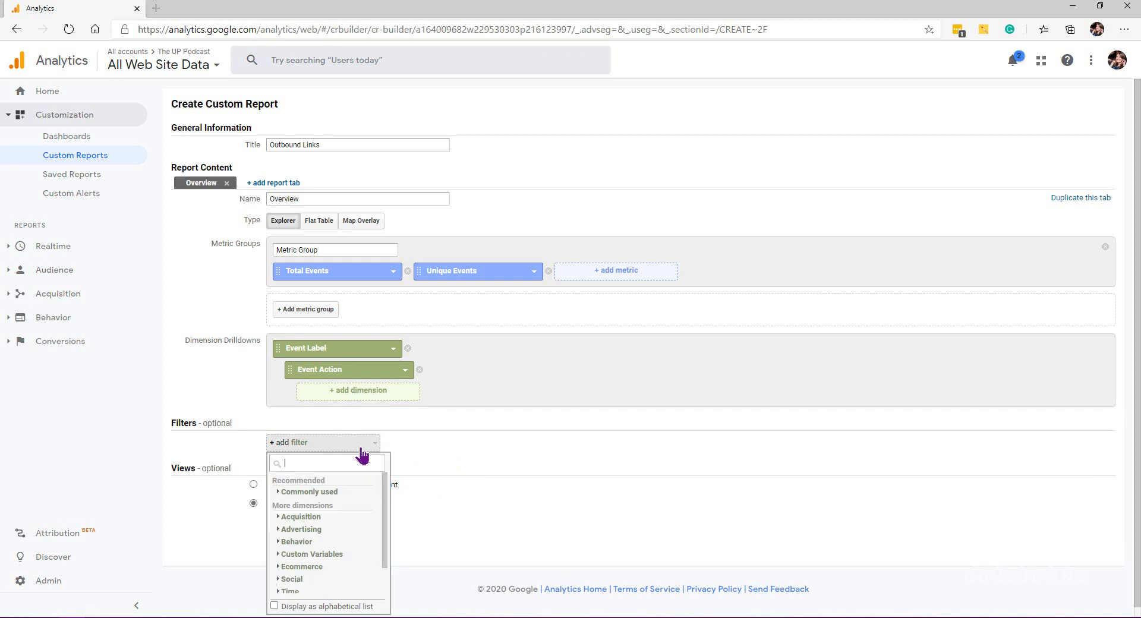
type("lab")
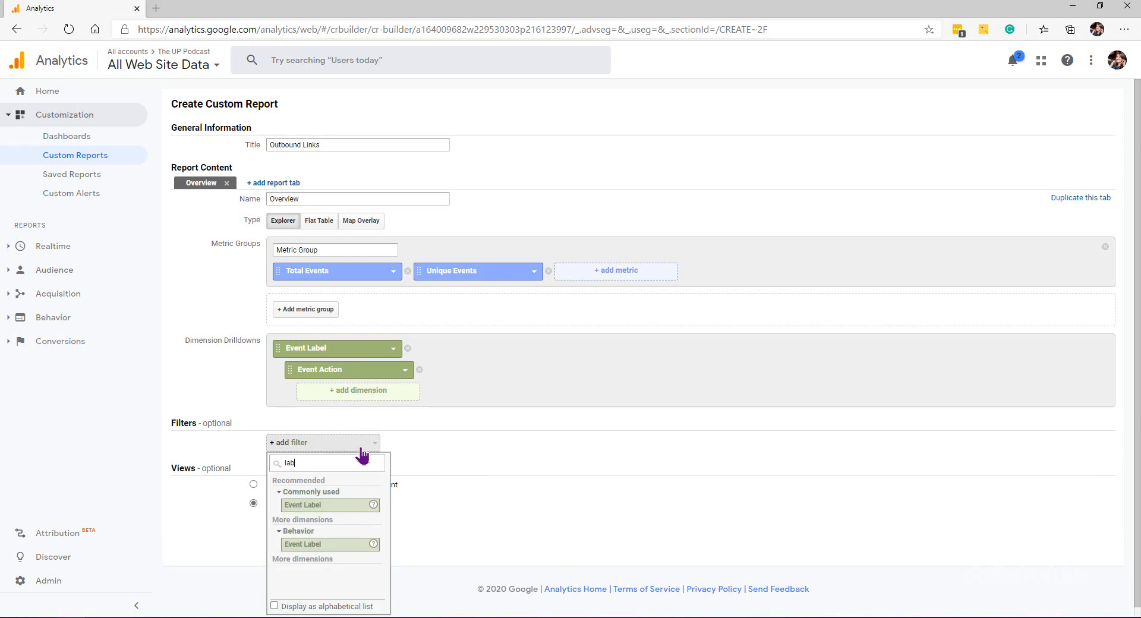
left_click(331, 505)
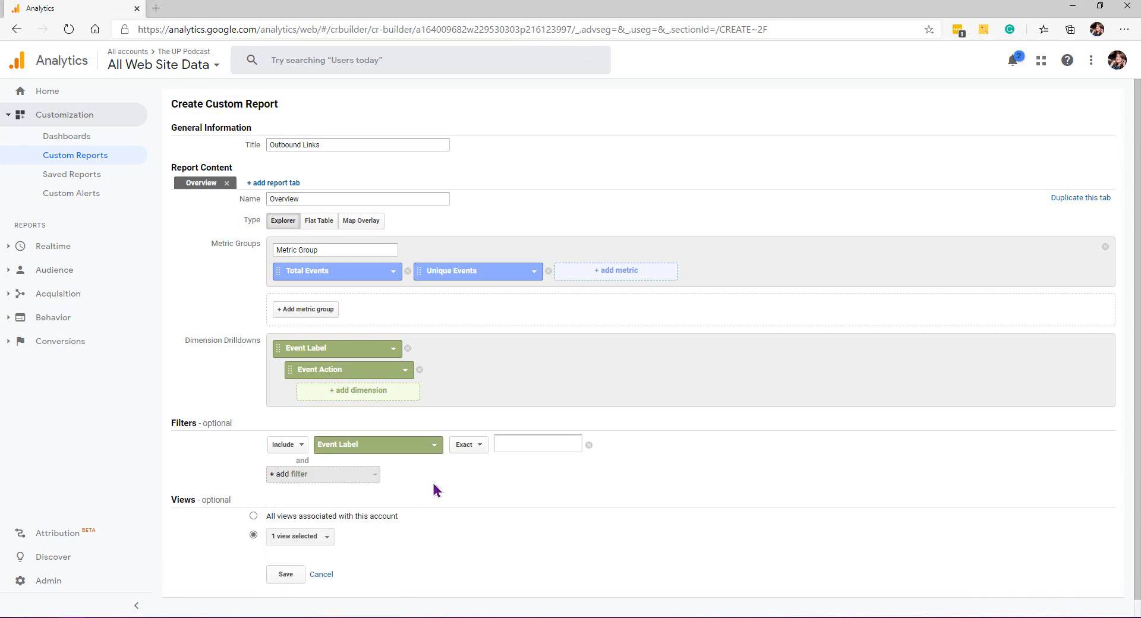
left_click(467, 446)
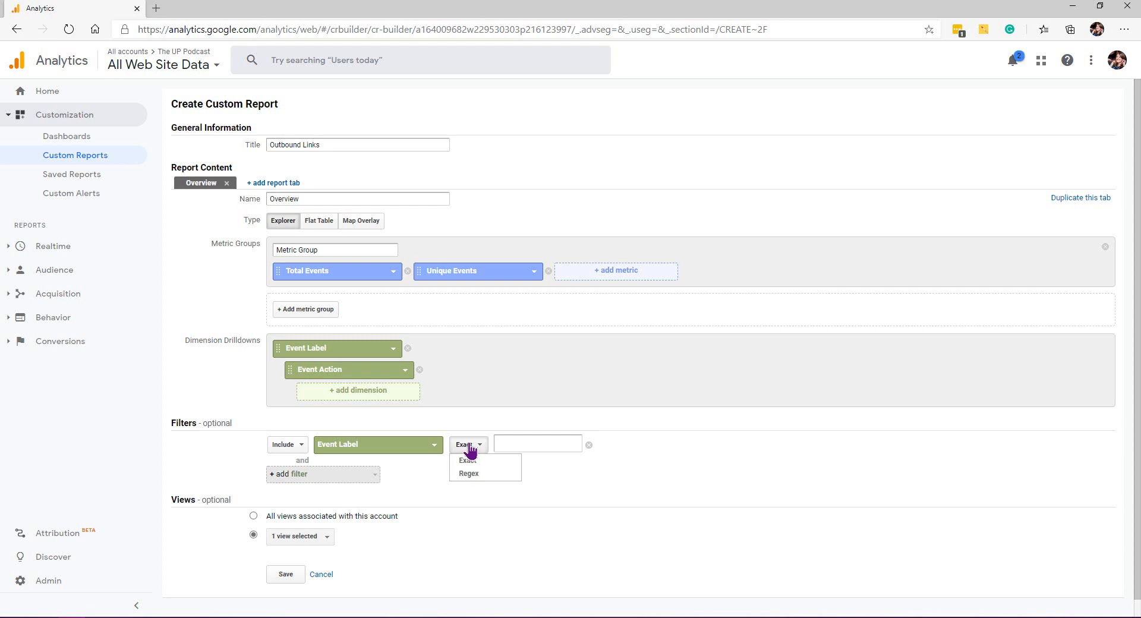
left_click(286, 446)
left_click(288, 473)
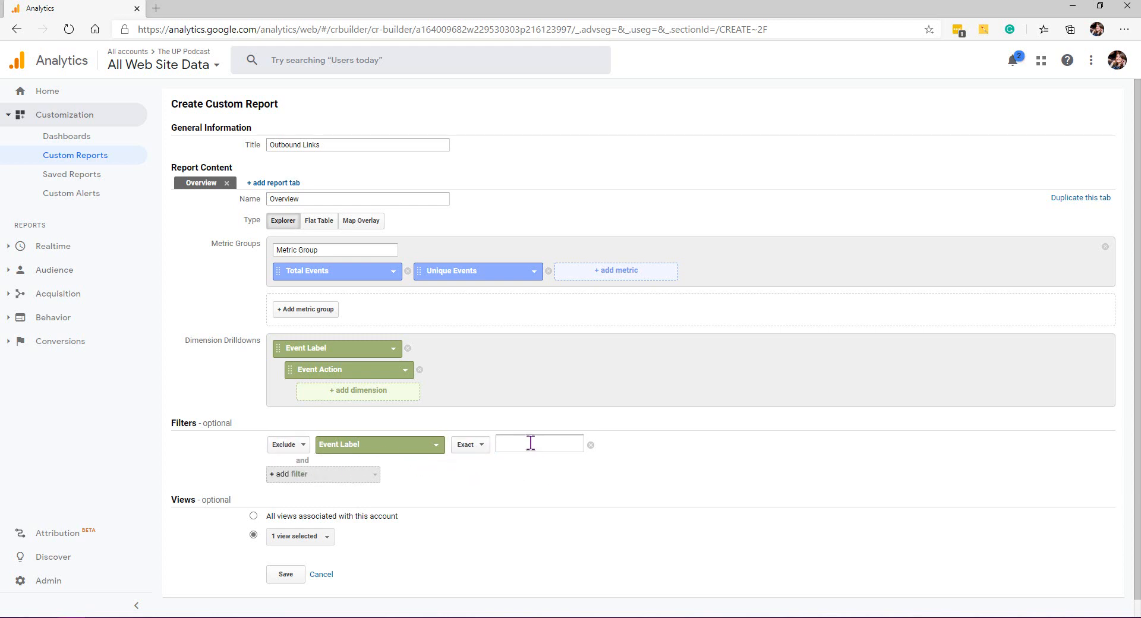
type("(not set")
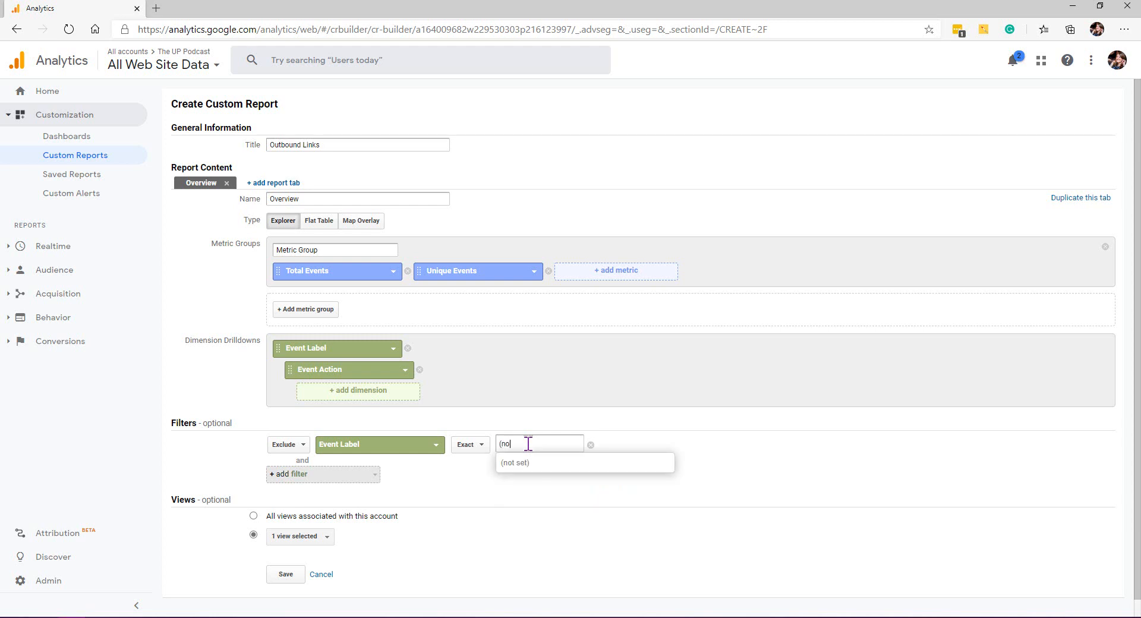
left_click(750, 465)
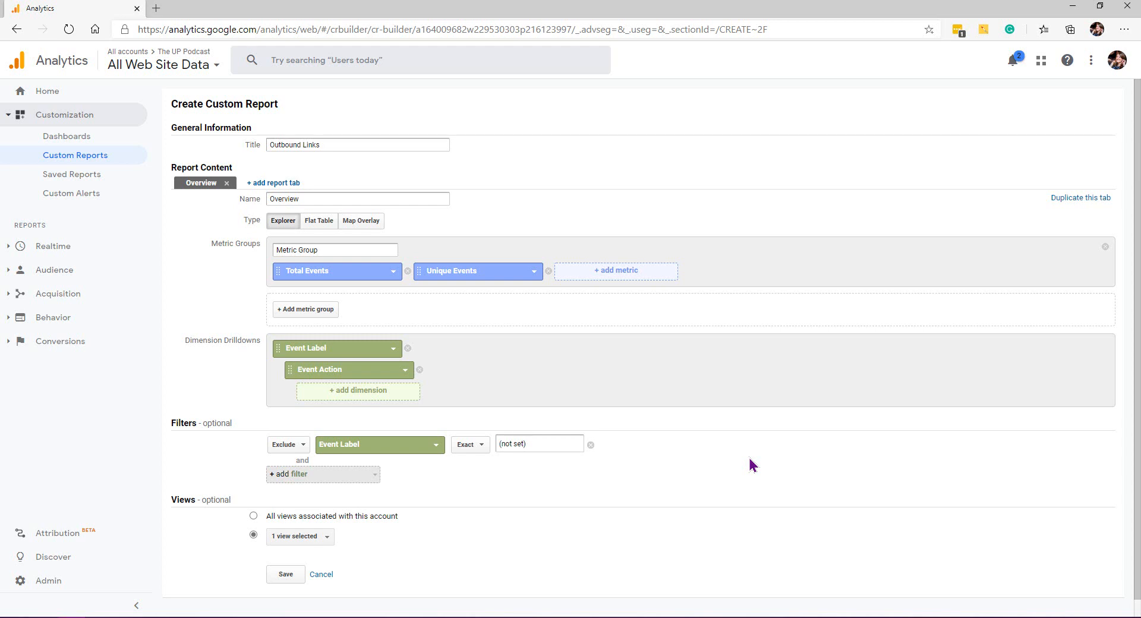
scroll(649, 480, "down", 1)
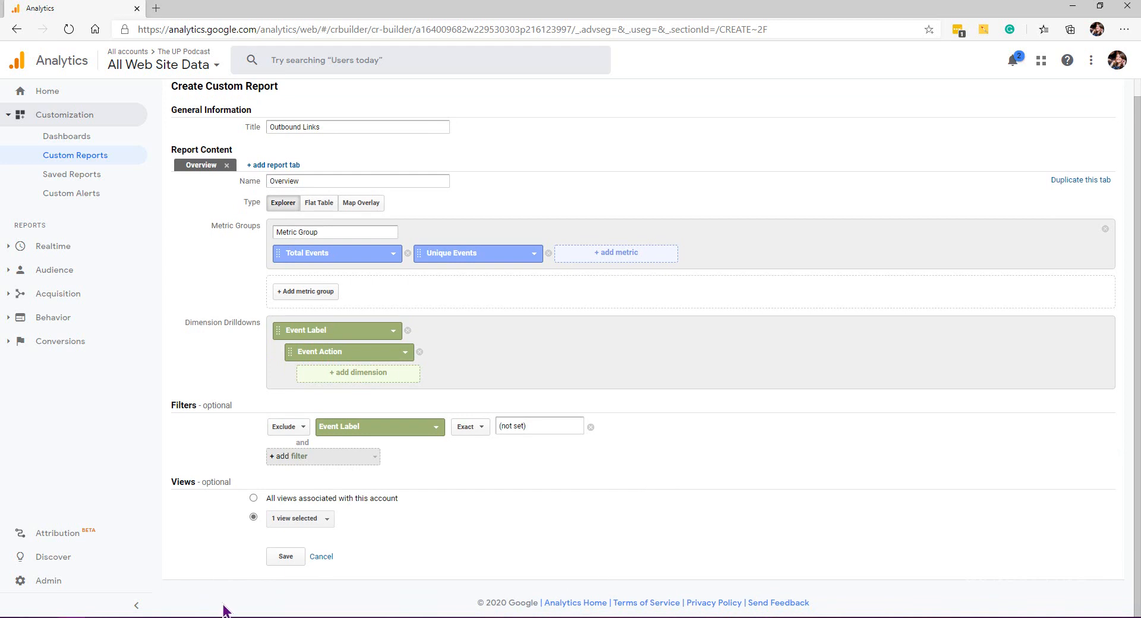
left_click(286, 558)
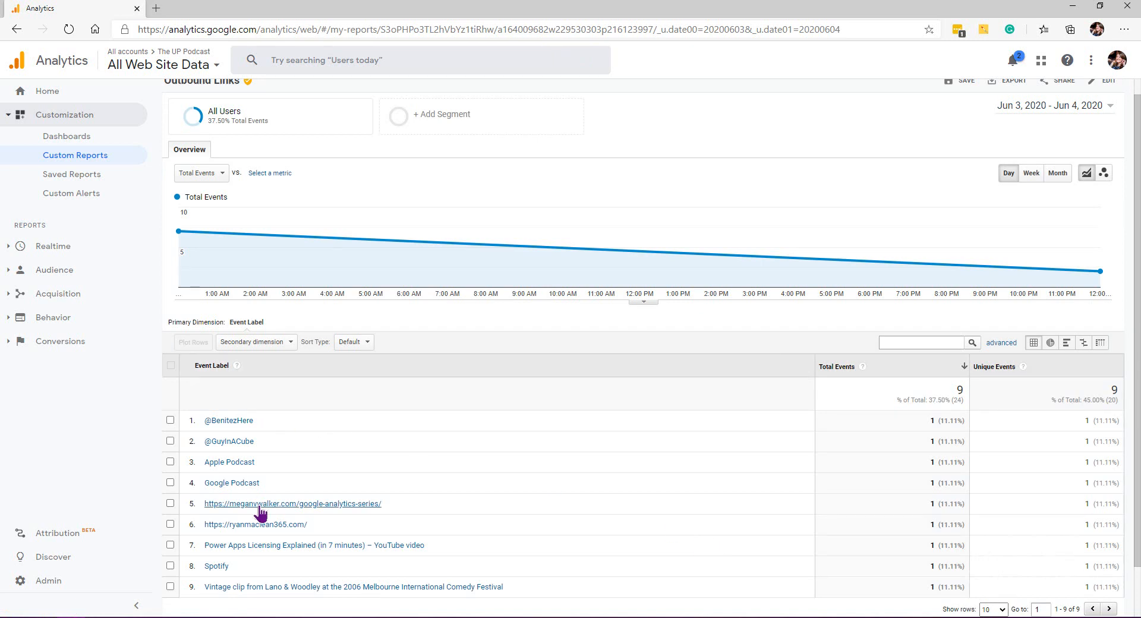
Step: In the report, add Event Action as a secondary dimension and compare Total Events against Unique Events in the chart
scroll(509, 441, "down", 1)
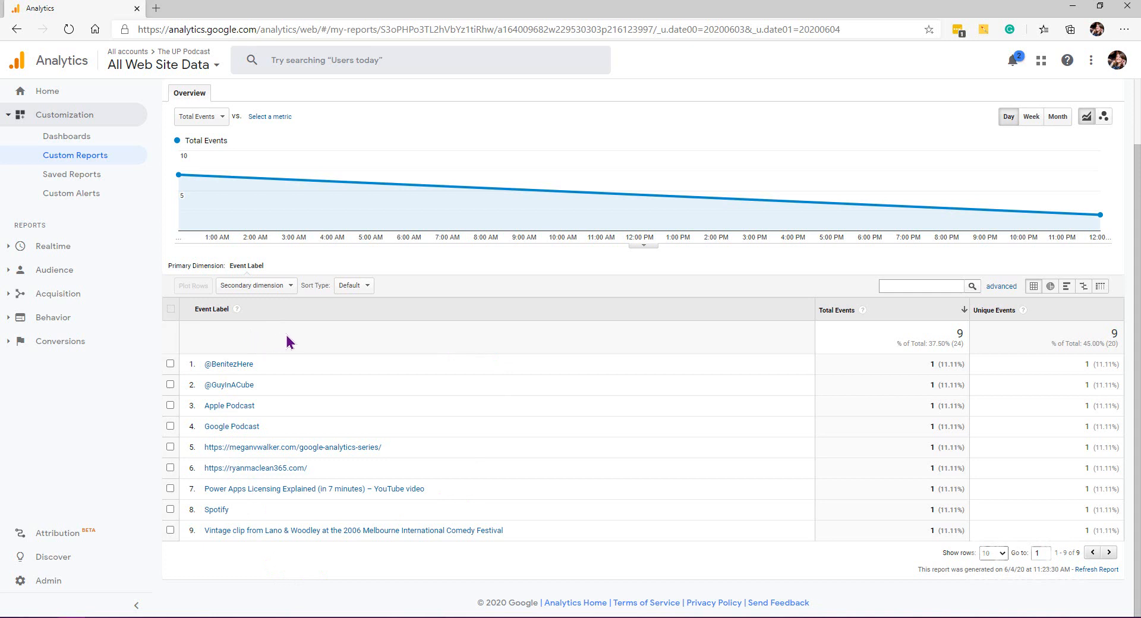
left_click(286, 290)
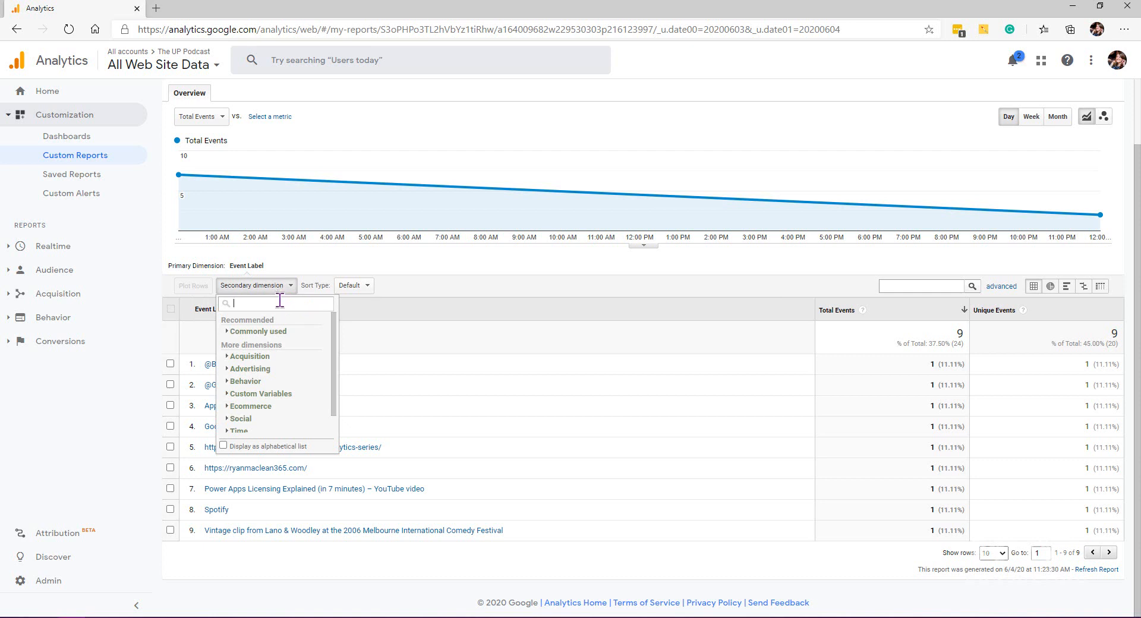
type("event")
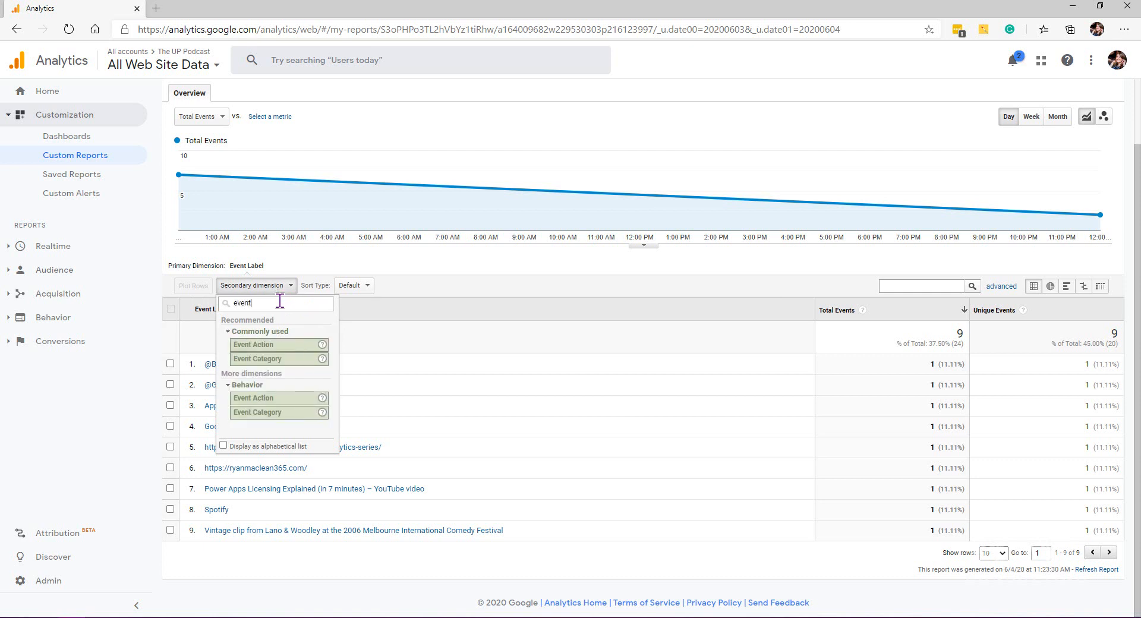
left_click(263, 359)
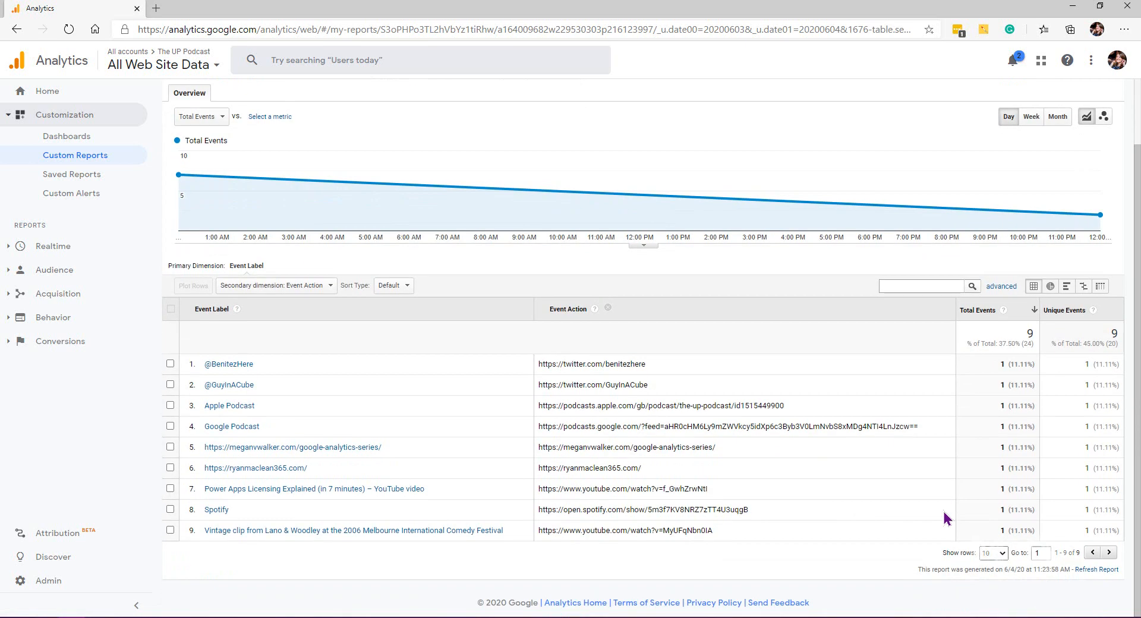
scroll(946, 519, "up", 2)
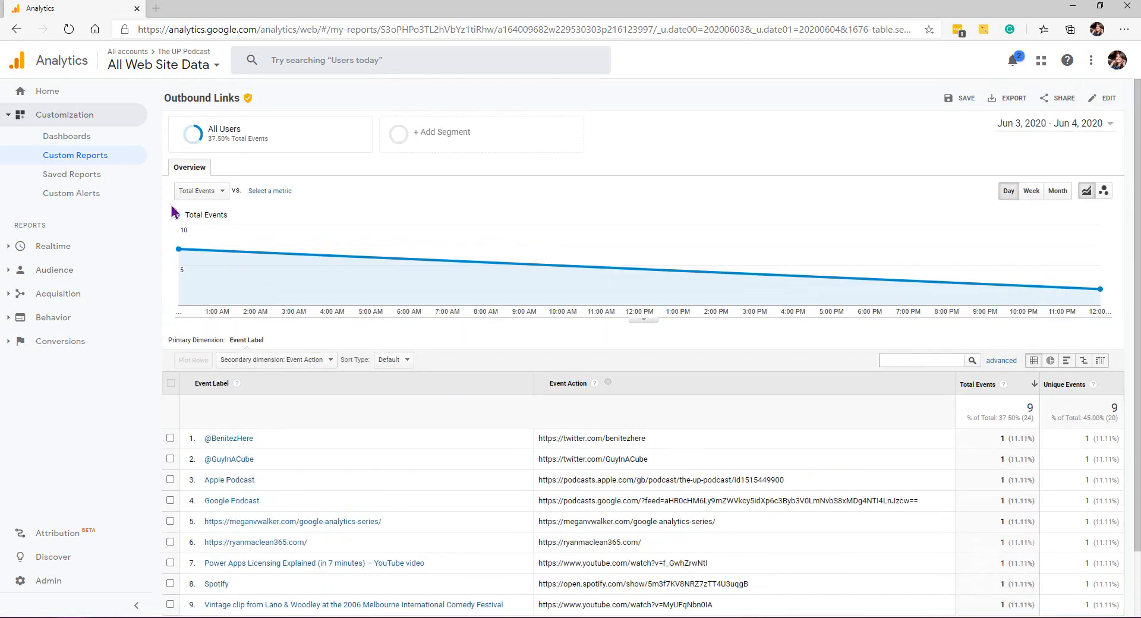
left_click(270, 191)
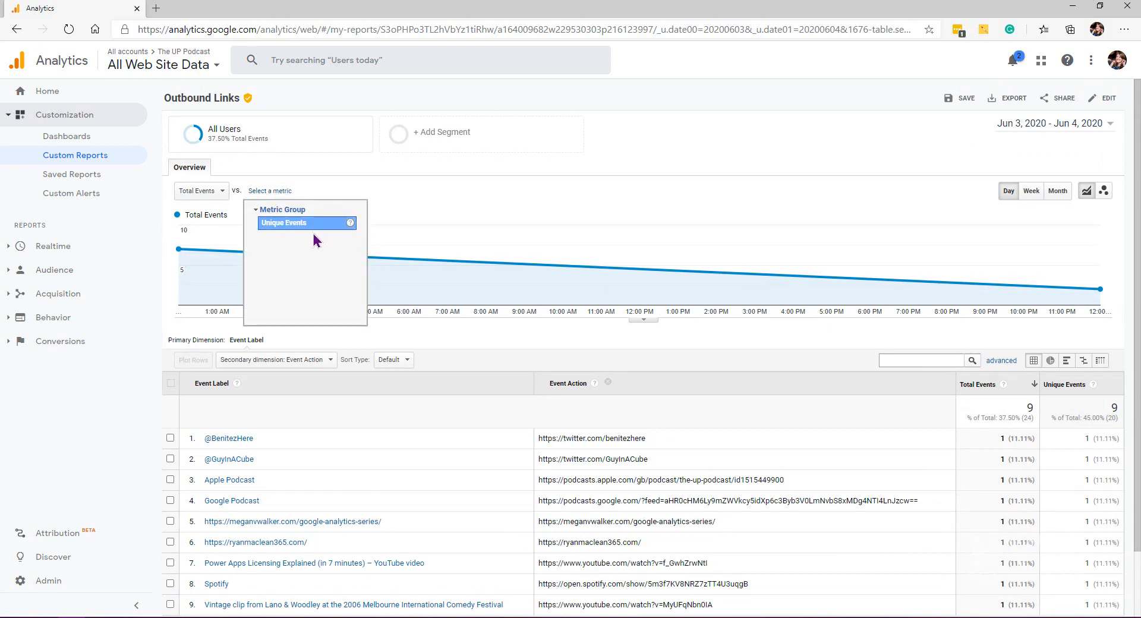
left_click(297, 223)
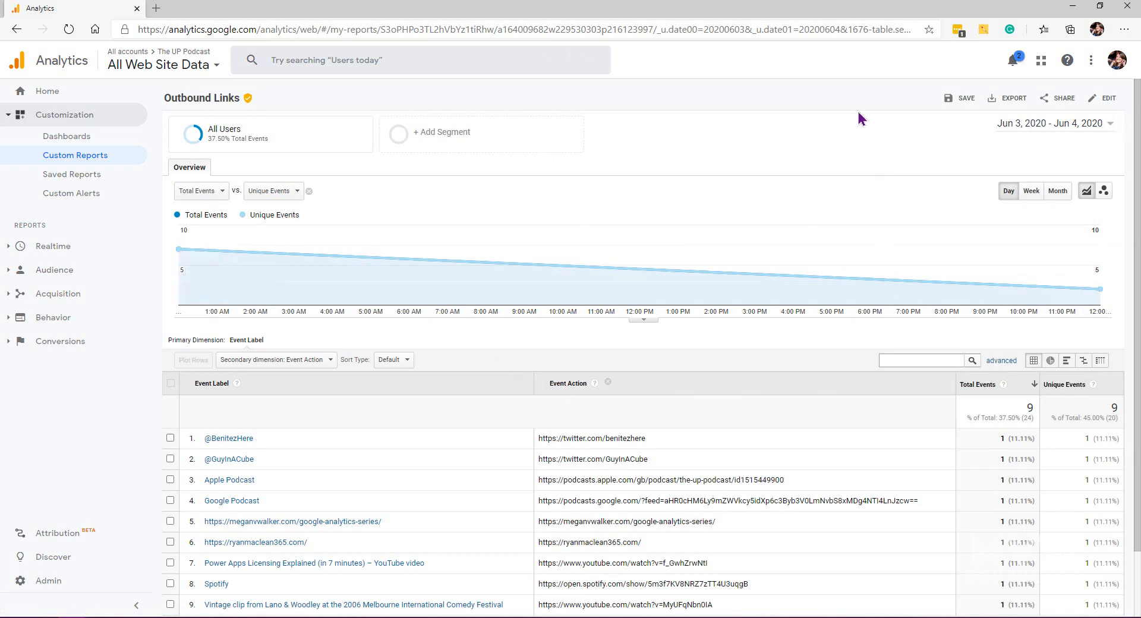
Step: Edit the report and add a second report tab named Location with the Map Overlay type
left_click(1105, 98)
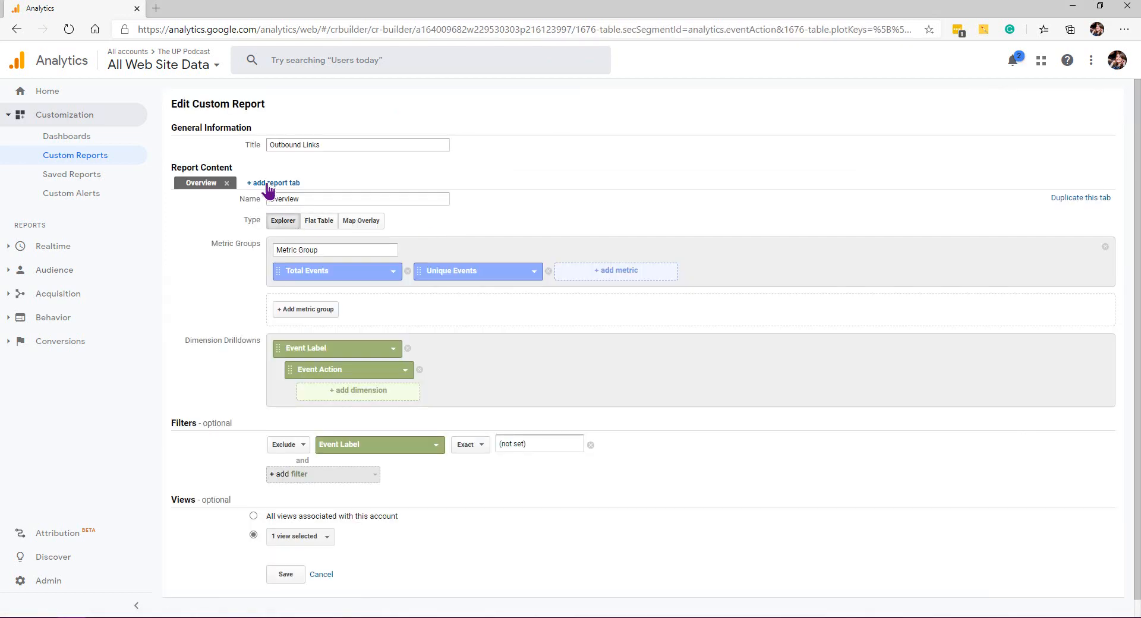
left_click(262, 186)
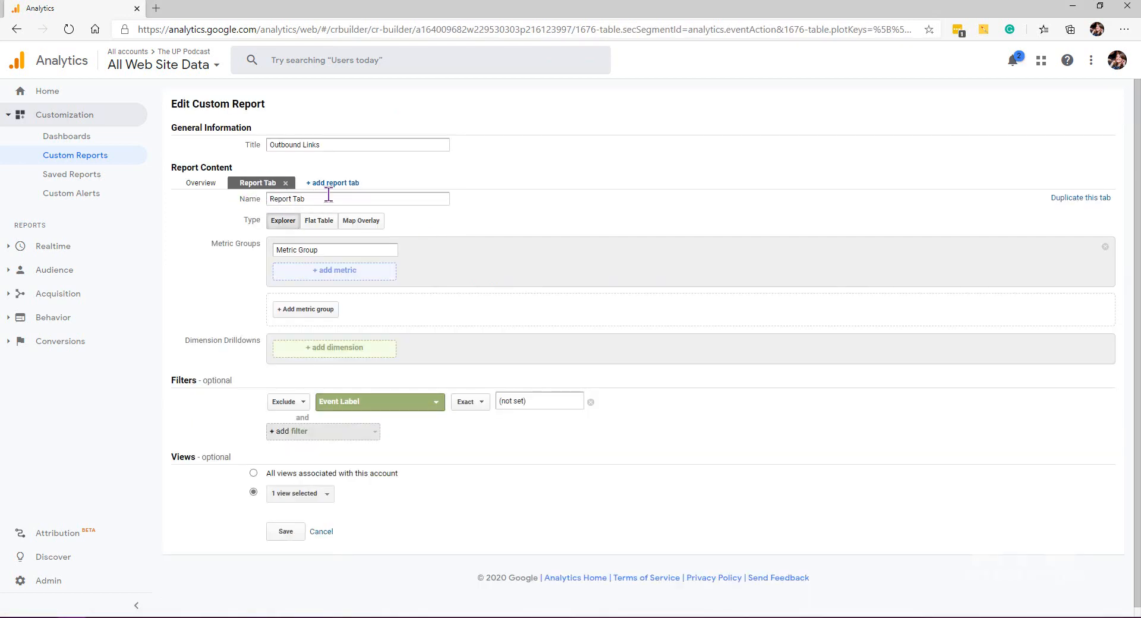
left_click_drag(329, 195, 248, 195)
type("Location")
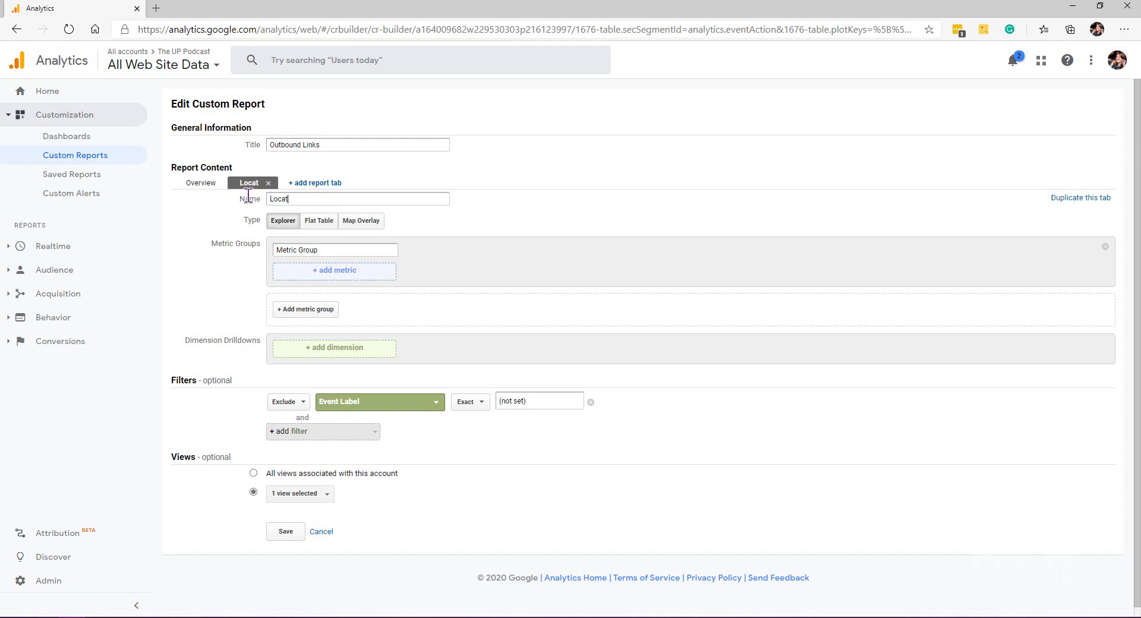
left_click(362, 220)
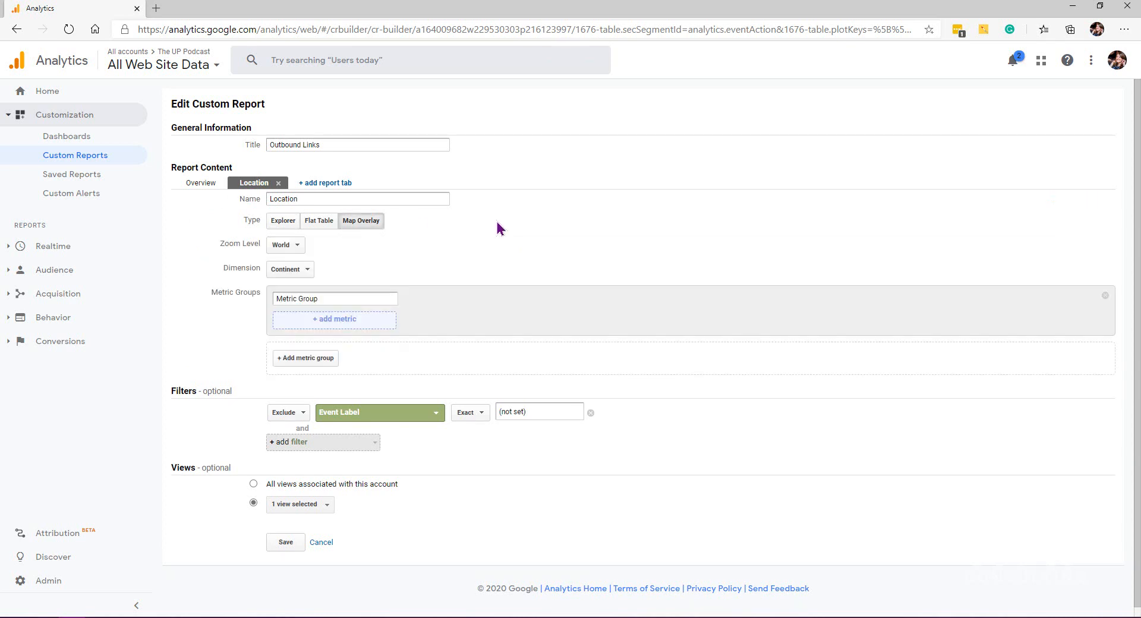
left_click(286, 246)
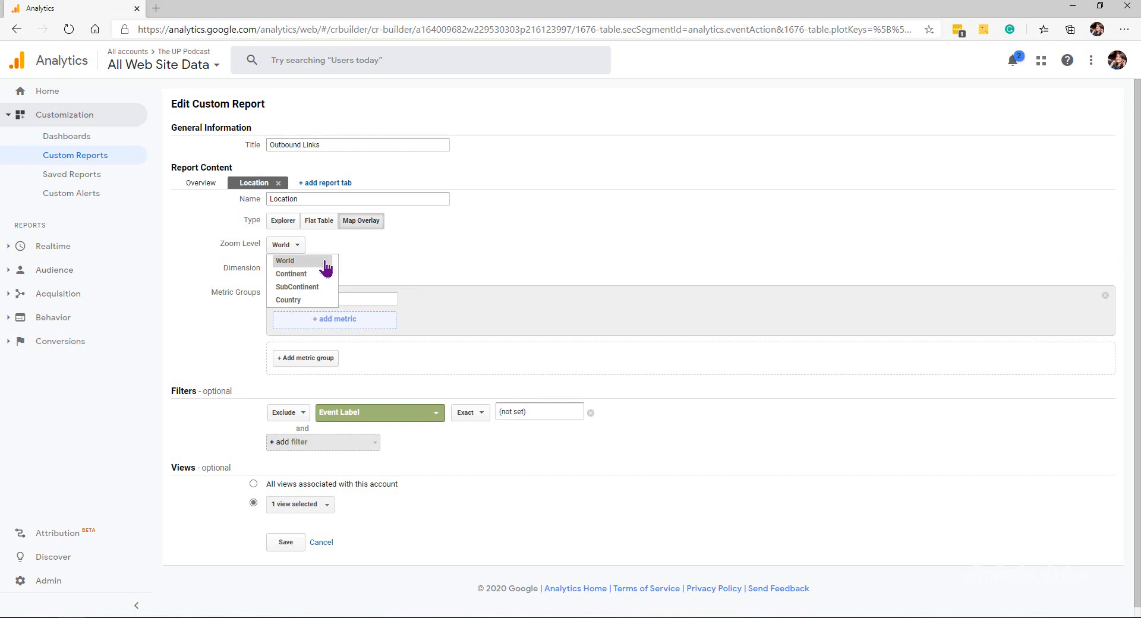
left_click(522, 271)
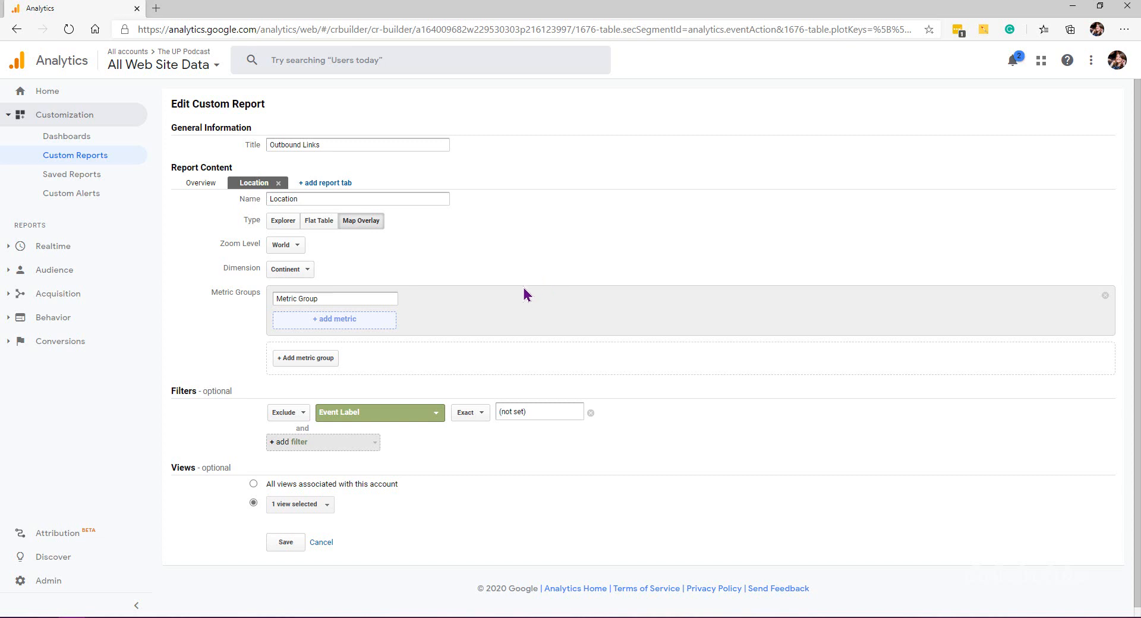
Step: Add Total Events as the Location tab's metric and save the report
left_click(347, 322)
type("event")
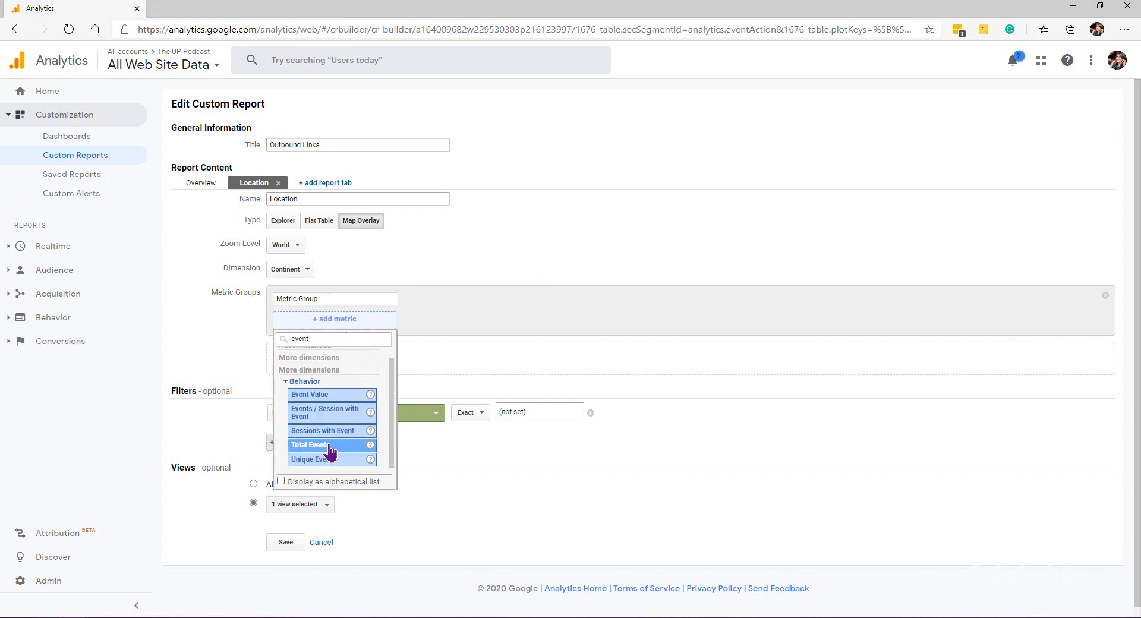
left_click(331, 446)
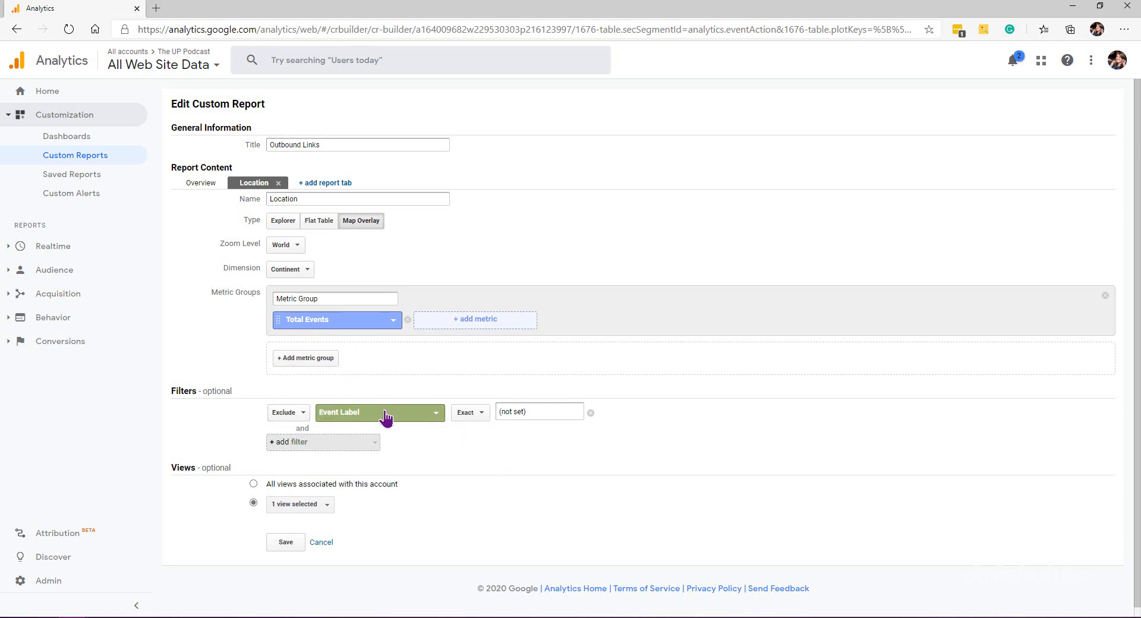
left_click(282, 543)
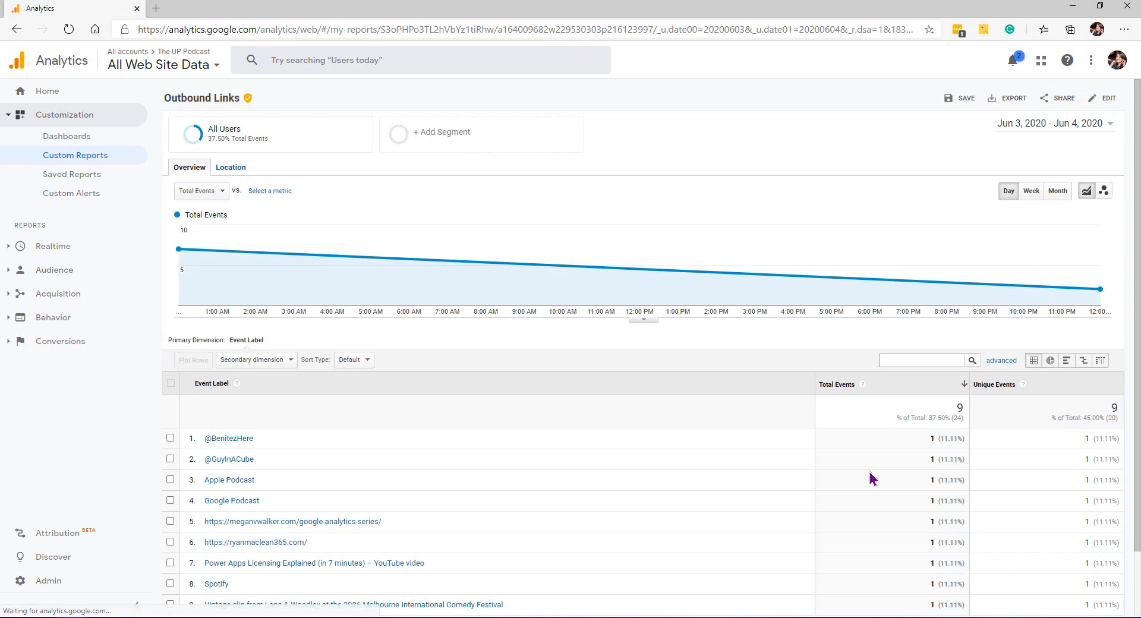
Step: Explore the Location tab's map by drilling into Europe and Northern Europe, then returning to all locations
left_click(229, 168)
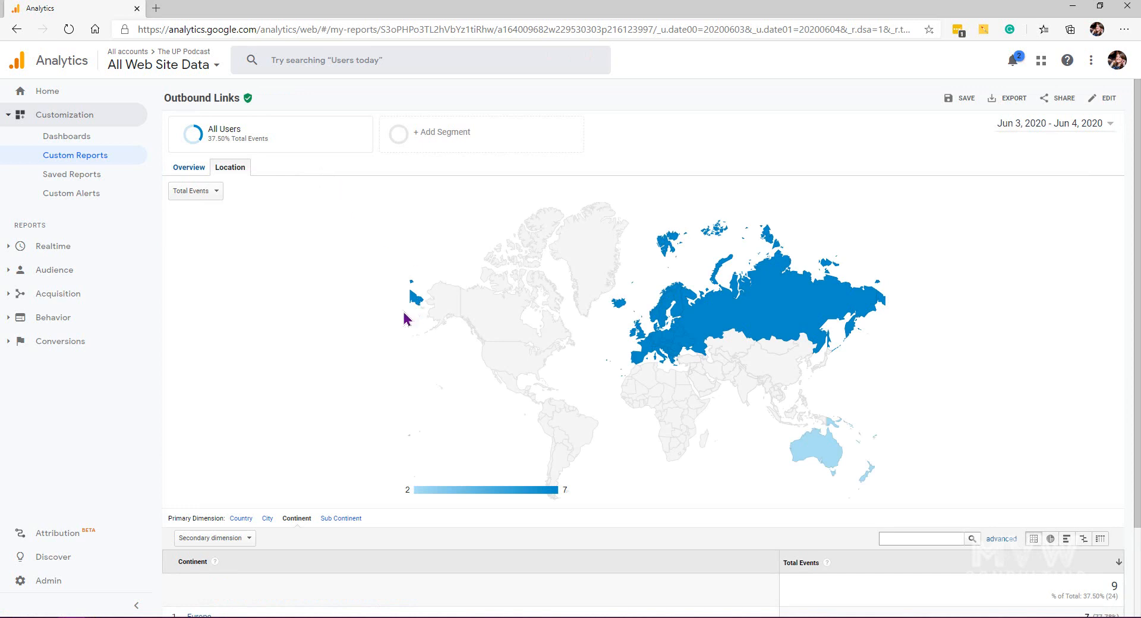
scroll(408, 318, "down", 3)
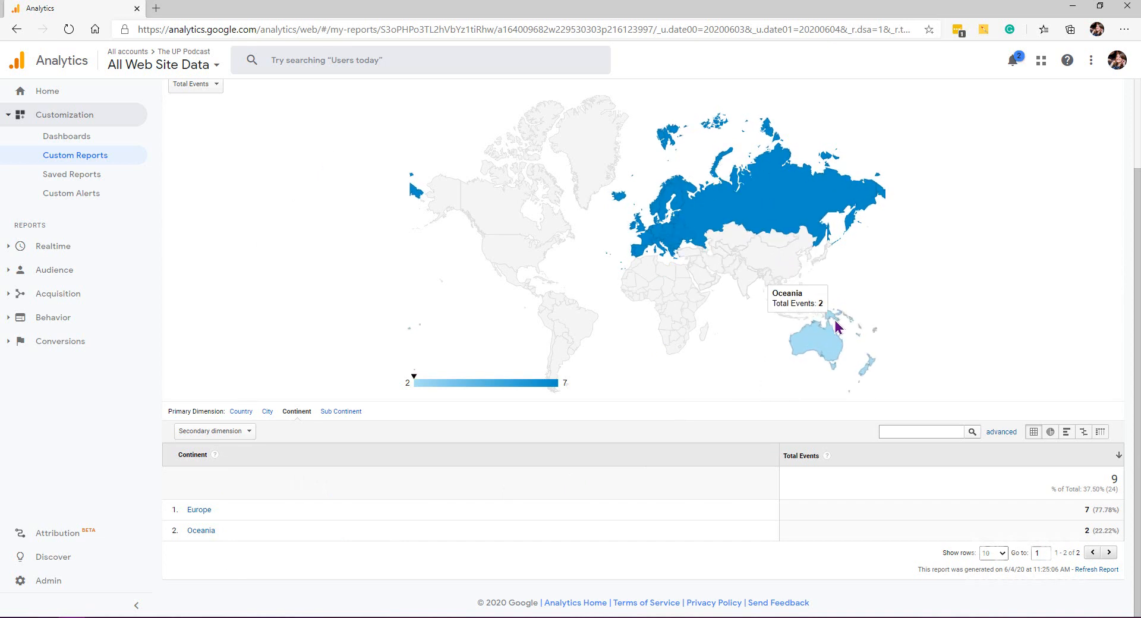
left_click(198, 513)
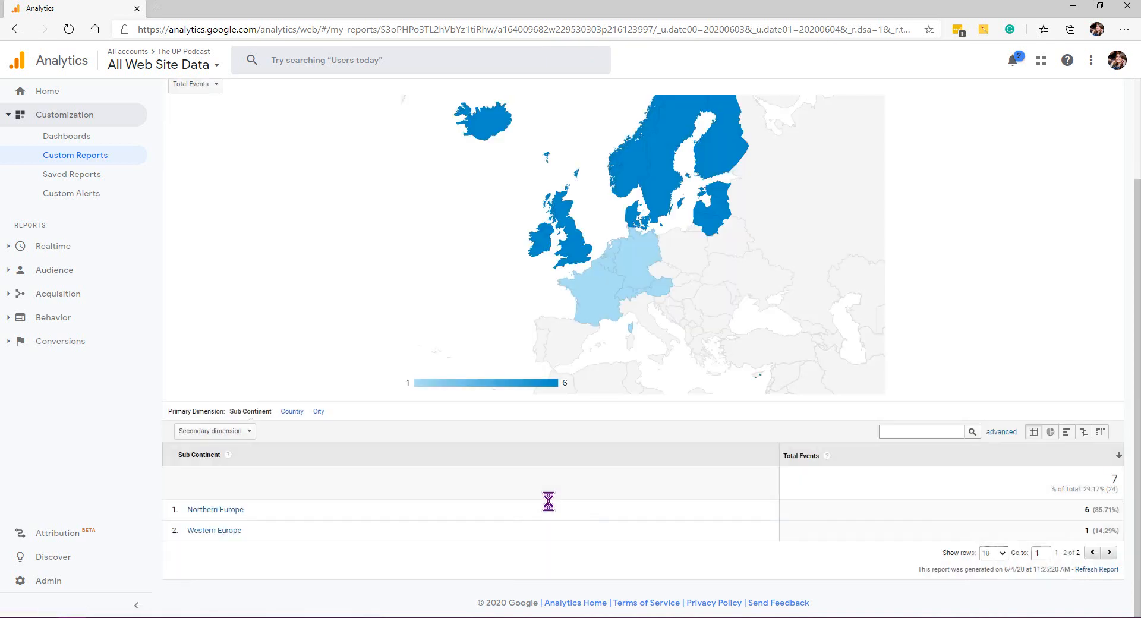
left_click(220, 512)
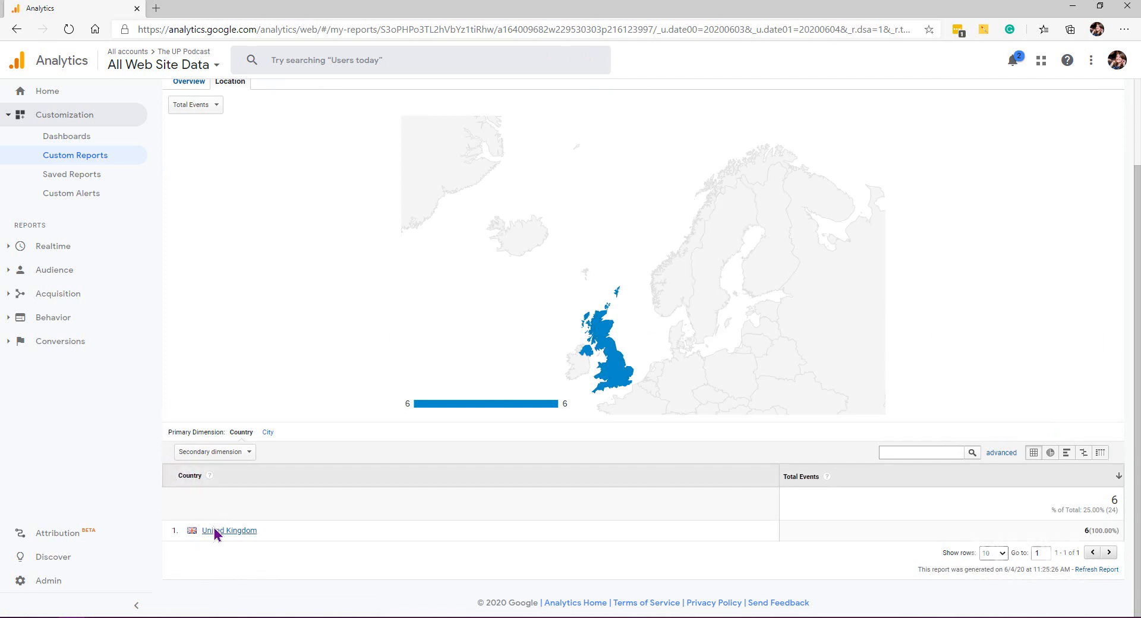
scroll(333, 369, "up", 2)
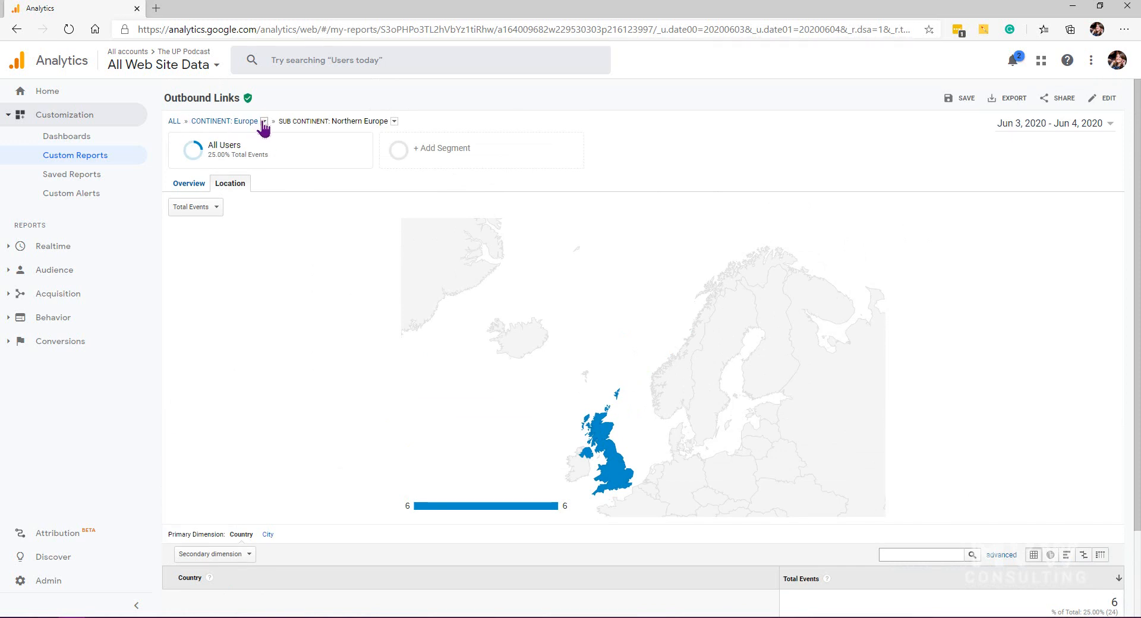
left_click(173, 121)
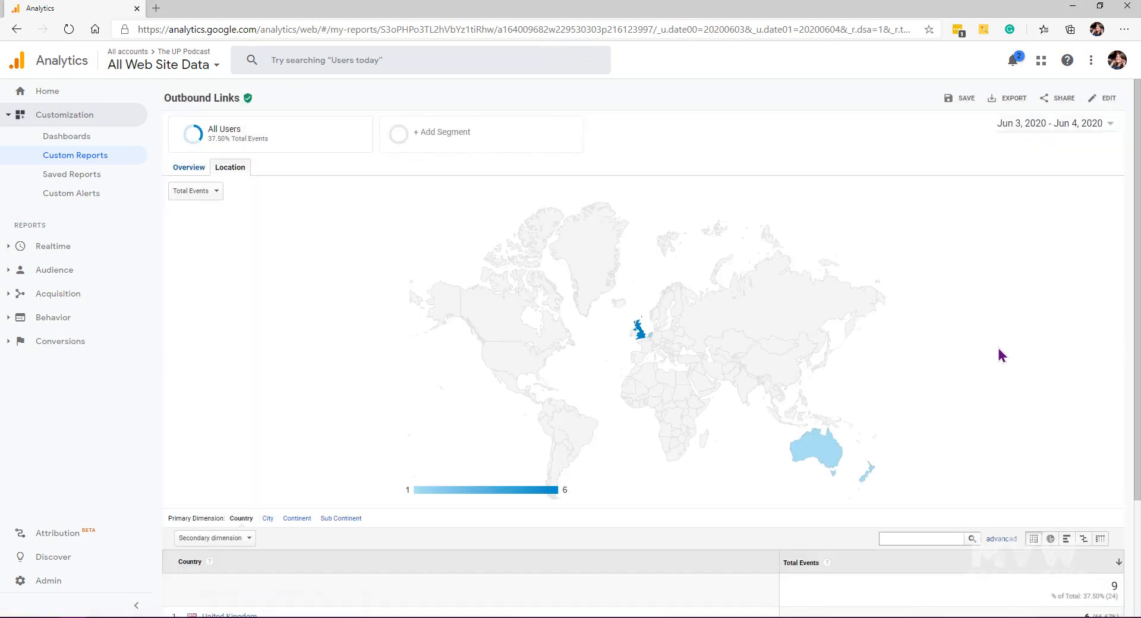
scroll(1002, 355, "down", 3)
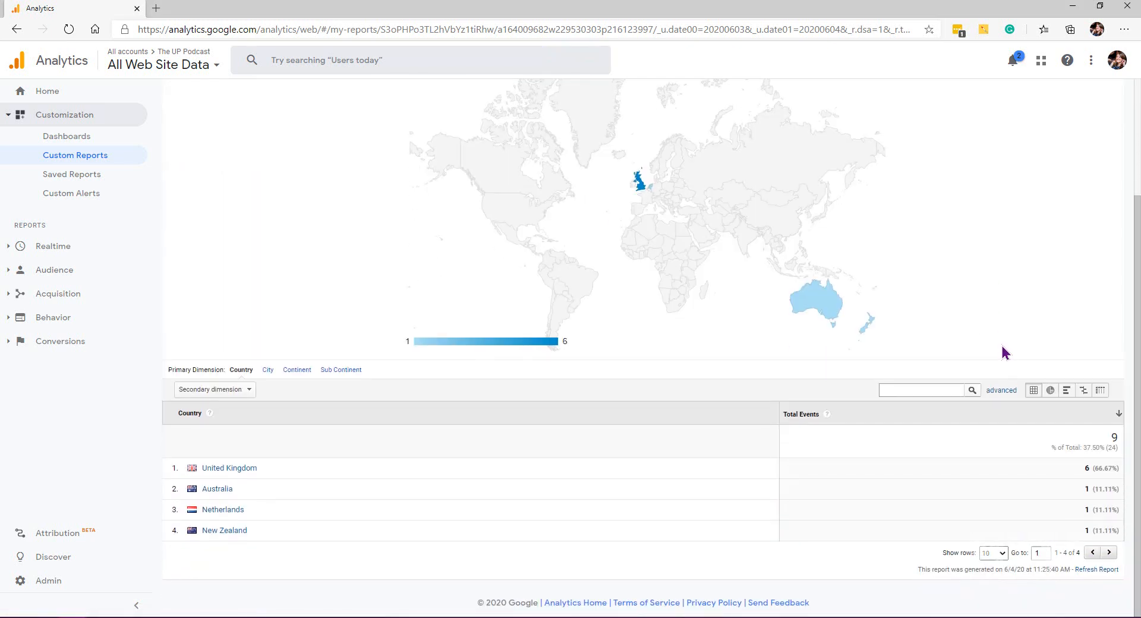
Step: On the Overview tab, set the report's date range to Last 7 days
scroll(287, 353, "down", 3)
scroll(386, 449, "up", 3)
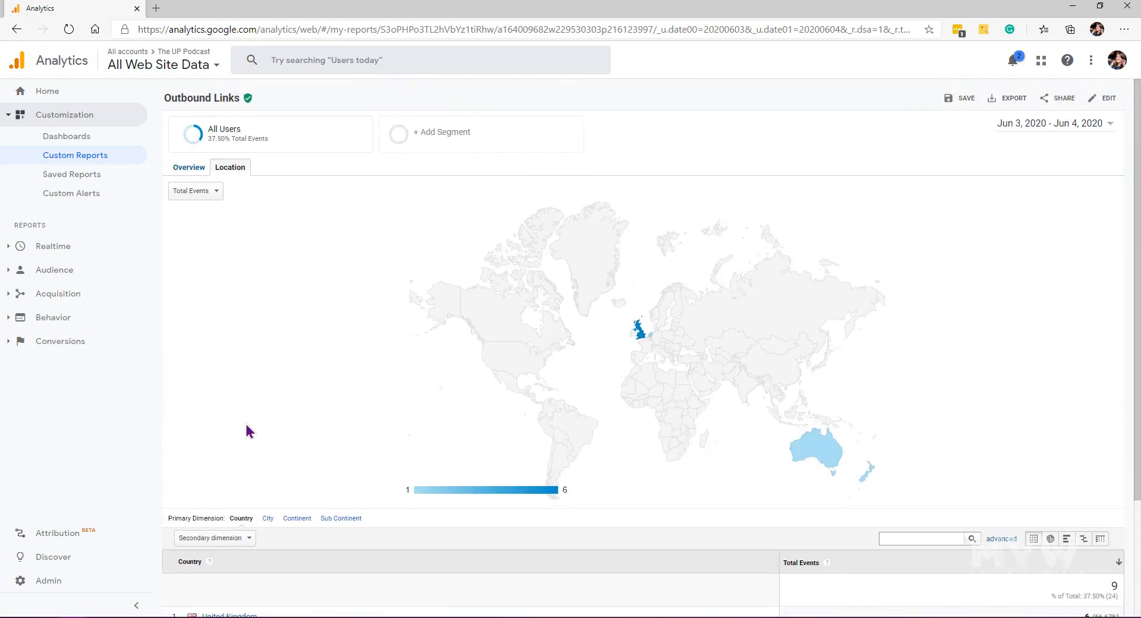
left_click(186, 168)
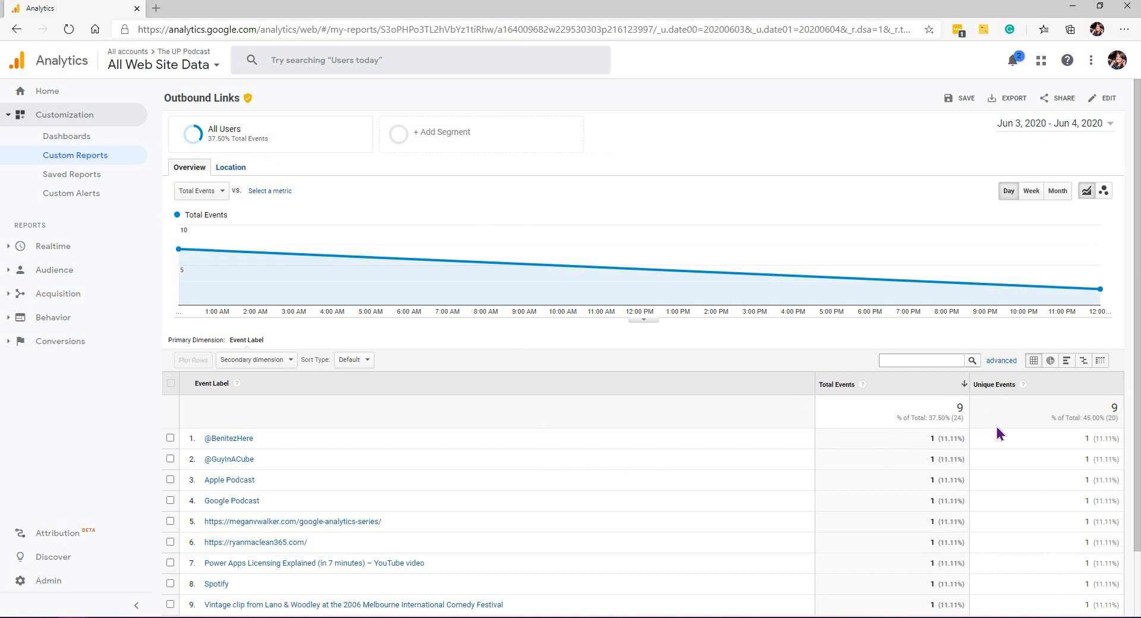
left_click(1112, 125)
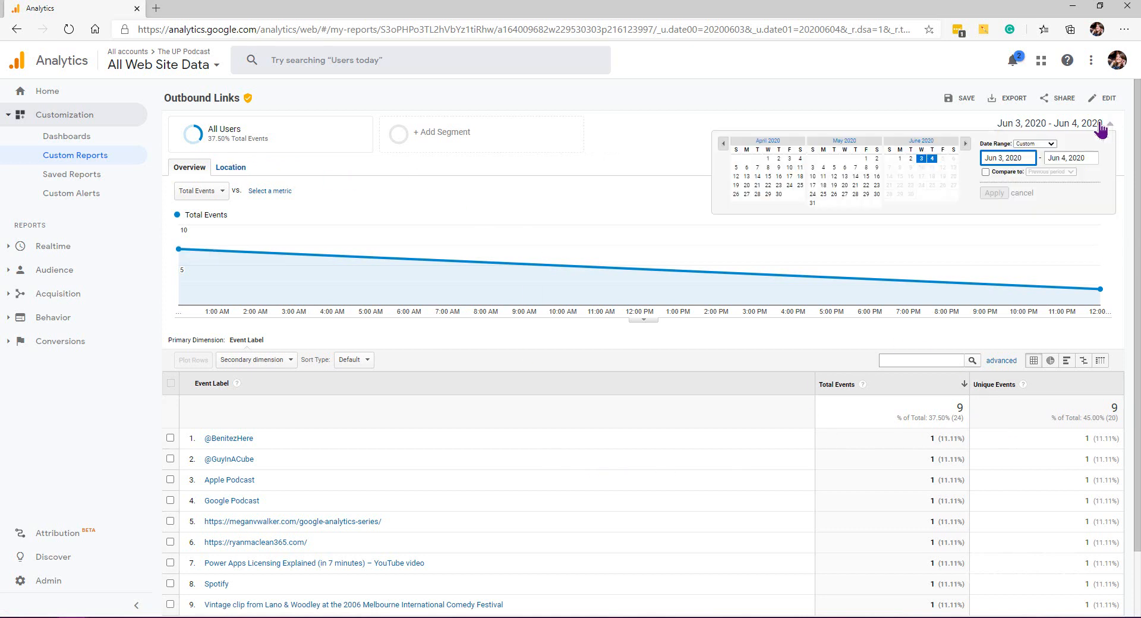
left_click(1050, 146)
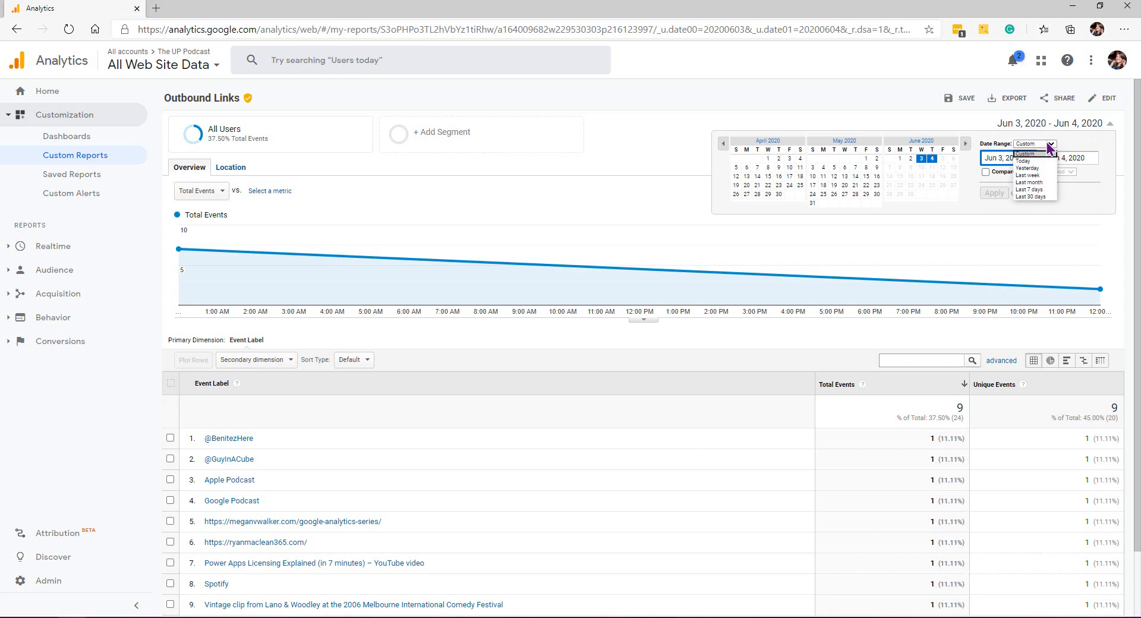
left_click(1050, 190)
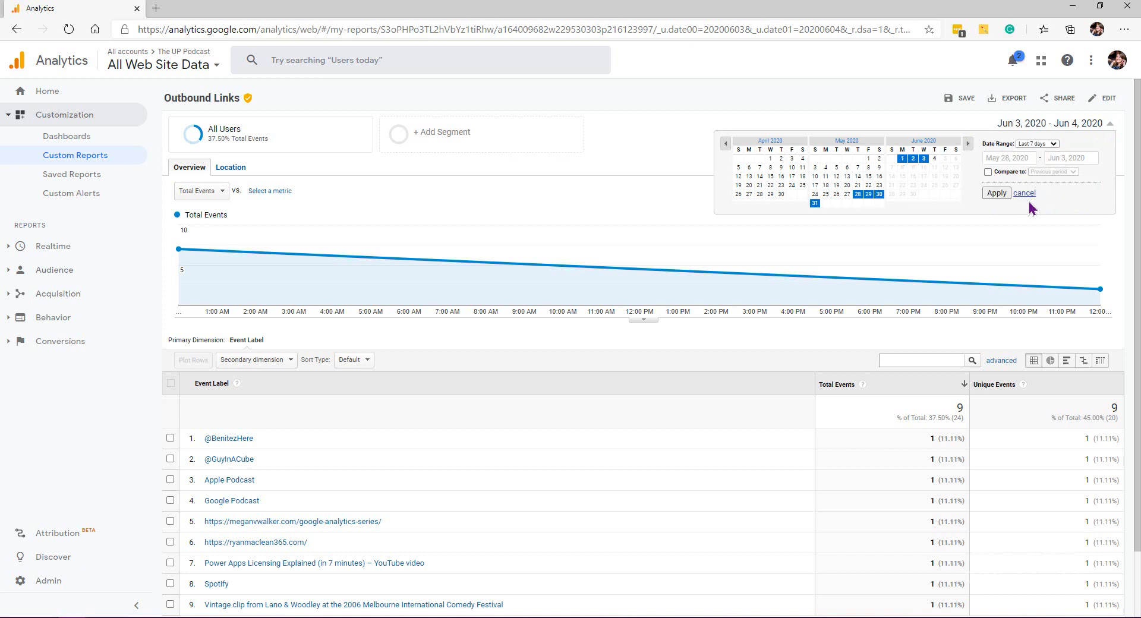
left_click(999, 195)
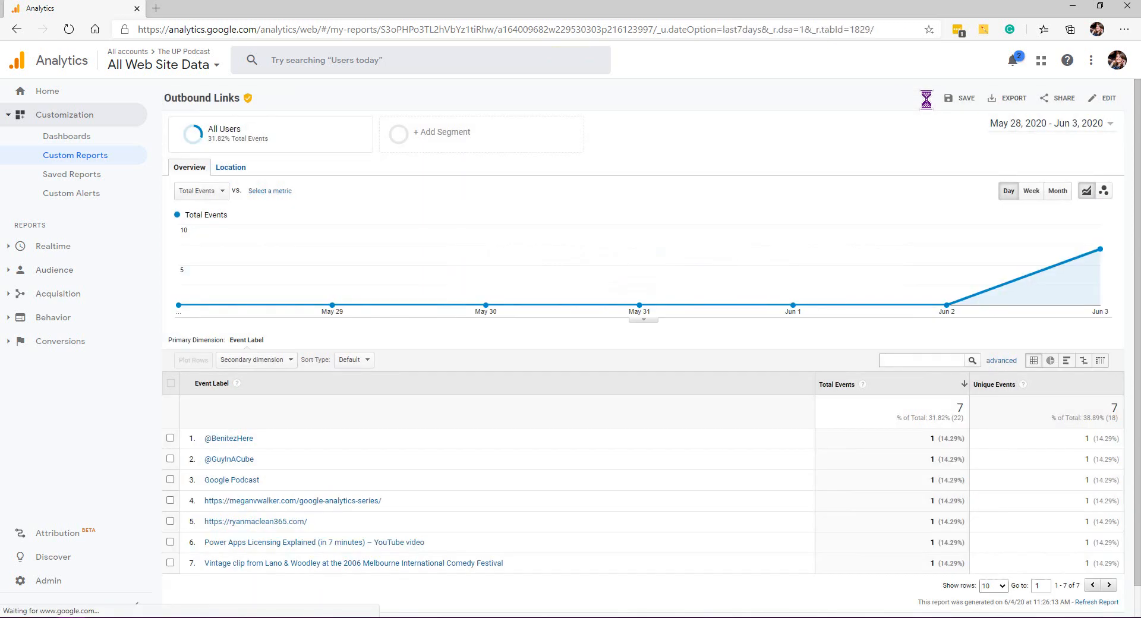
Step: Save the current report configuration as a saved report named Outbound Links
left_click(956, 99)
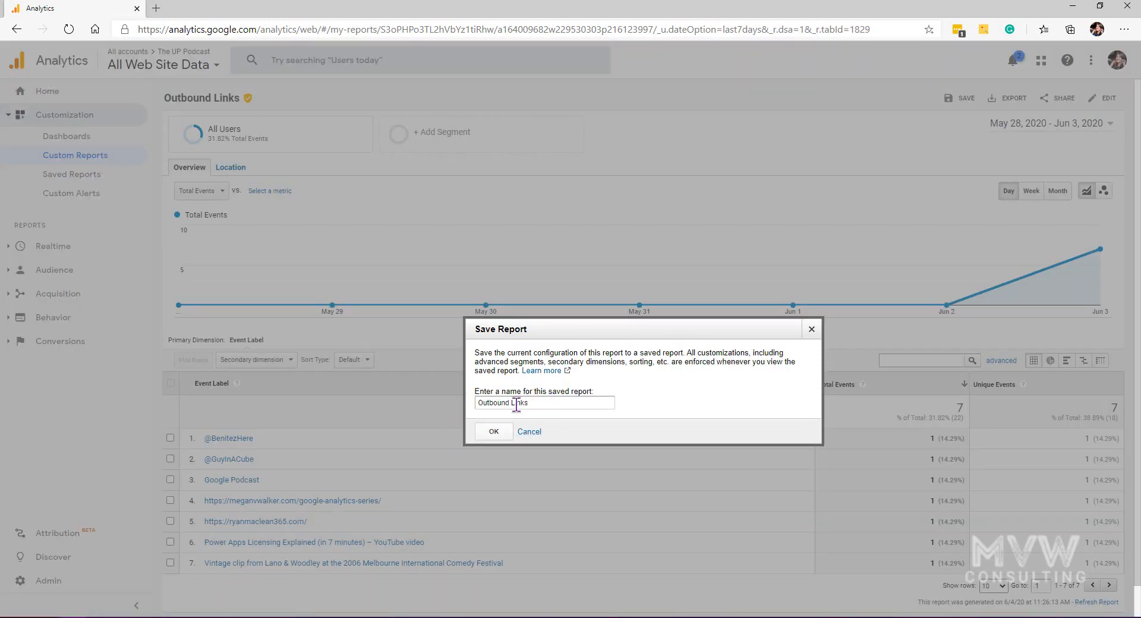
left_click(494, 431)
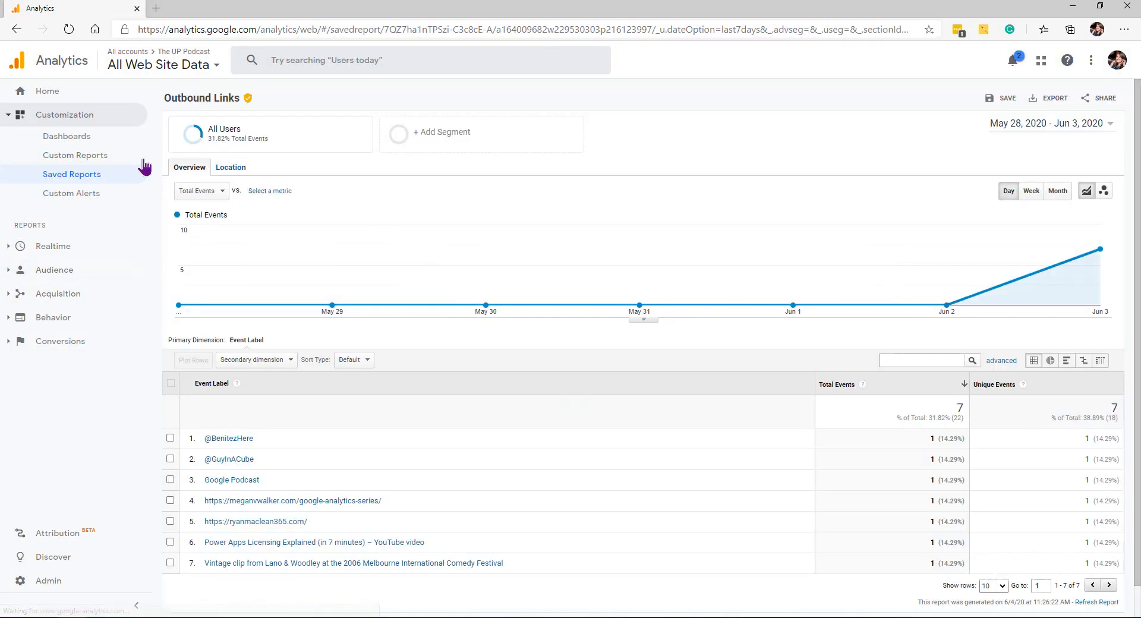
Step: In Custom Reports, create a new category named Clicked Links
left_click(59, 155)
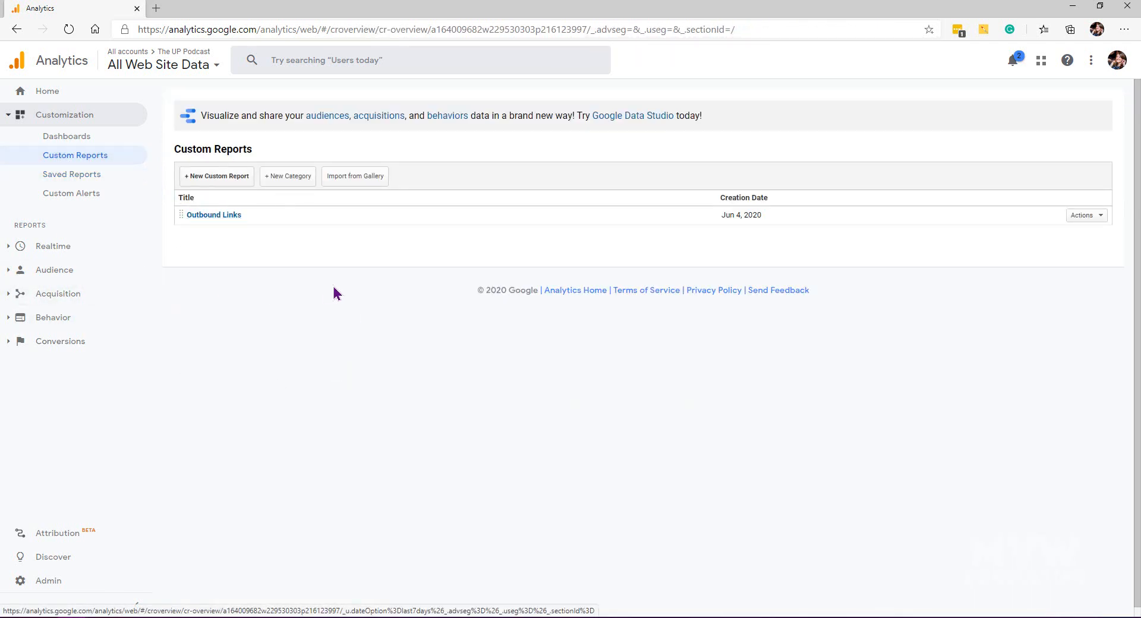
left_click(285, 177)
left_click_drag(519, 355, 452, 361)
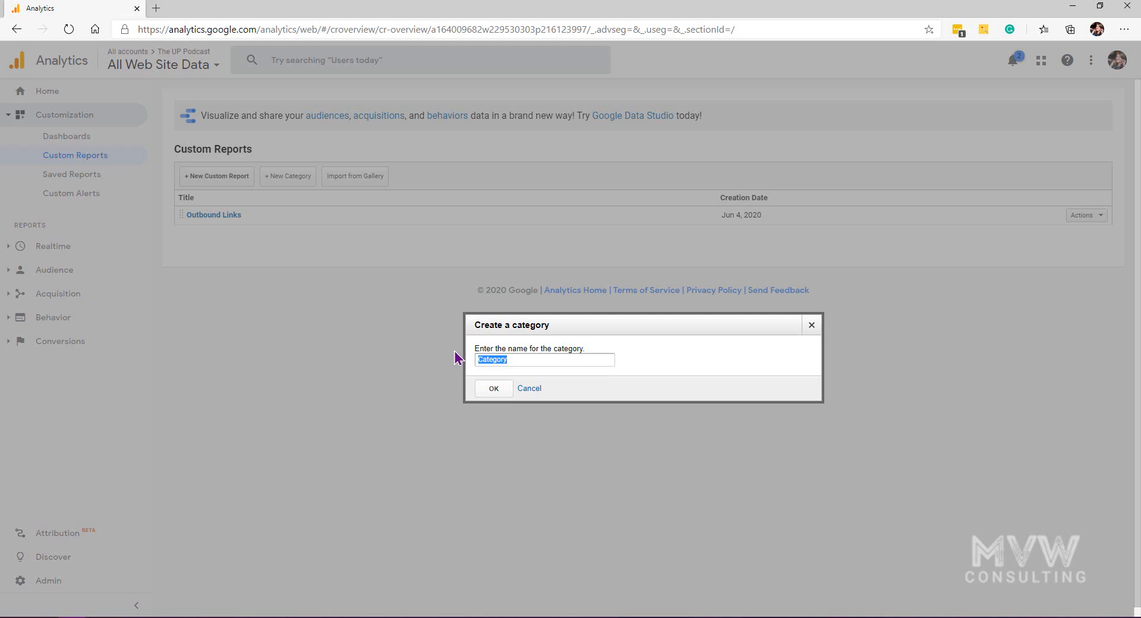
type("Clicked Links")
left_click(489, 388)
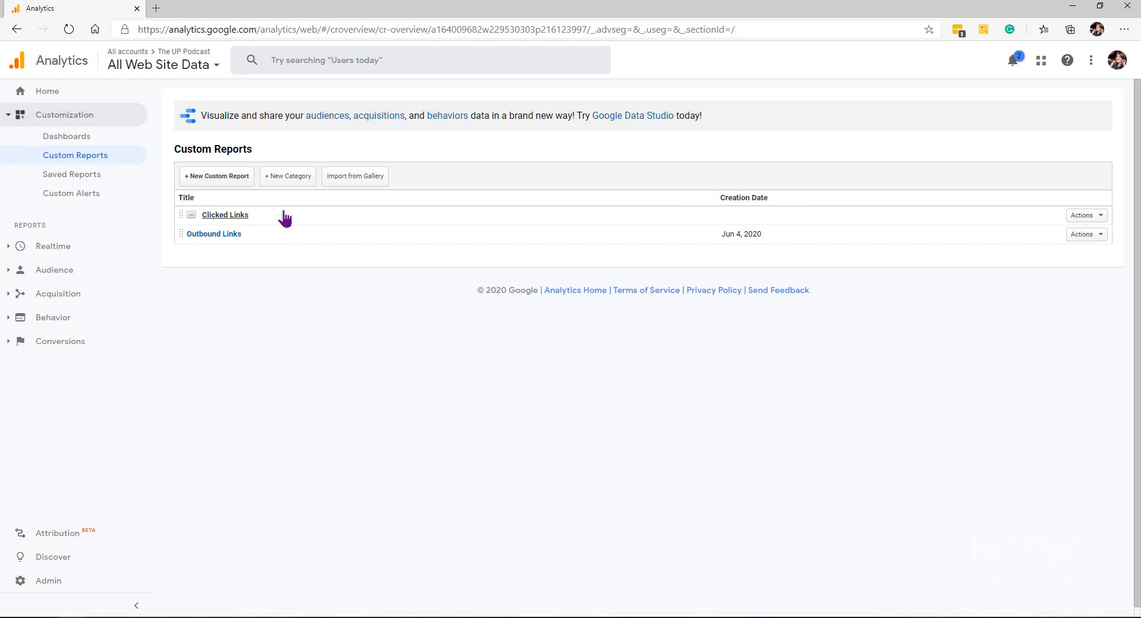
Step: Create another custom report category named SEO
left_click(295, 179)
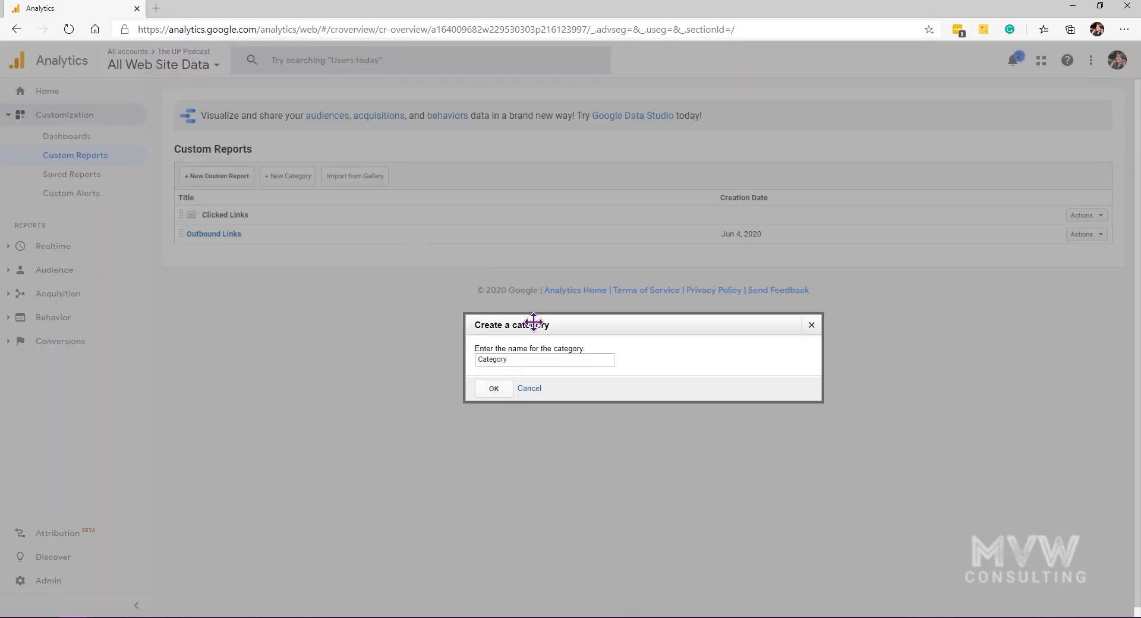
double_click(514, 355)
type("SEO")
left_click(481, 389)
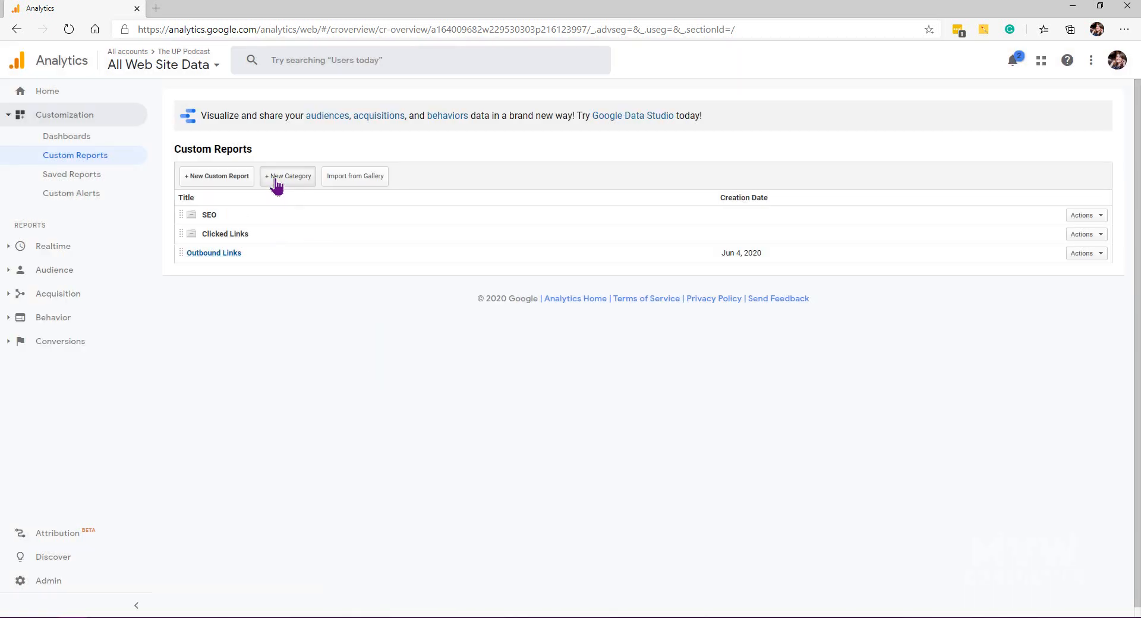
Step: Create a third custom report category named Users
left_click(277, 184)
left_click_drag(568, 363, 424, 364)
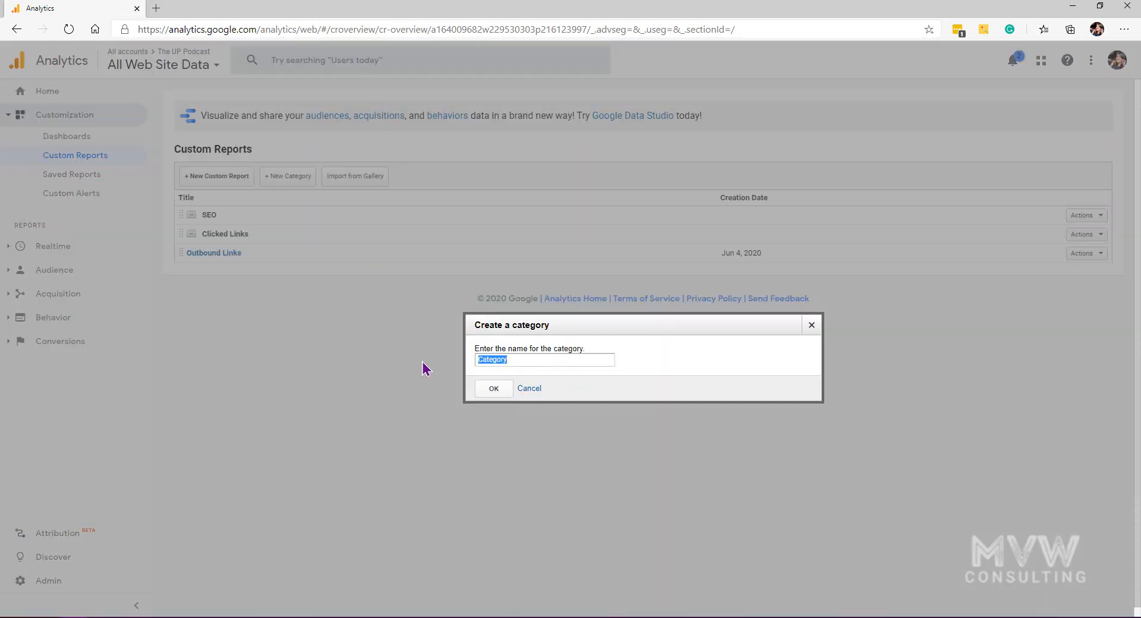
type("Social")
left_click(483, 391)
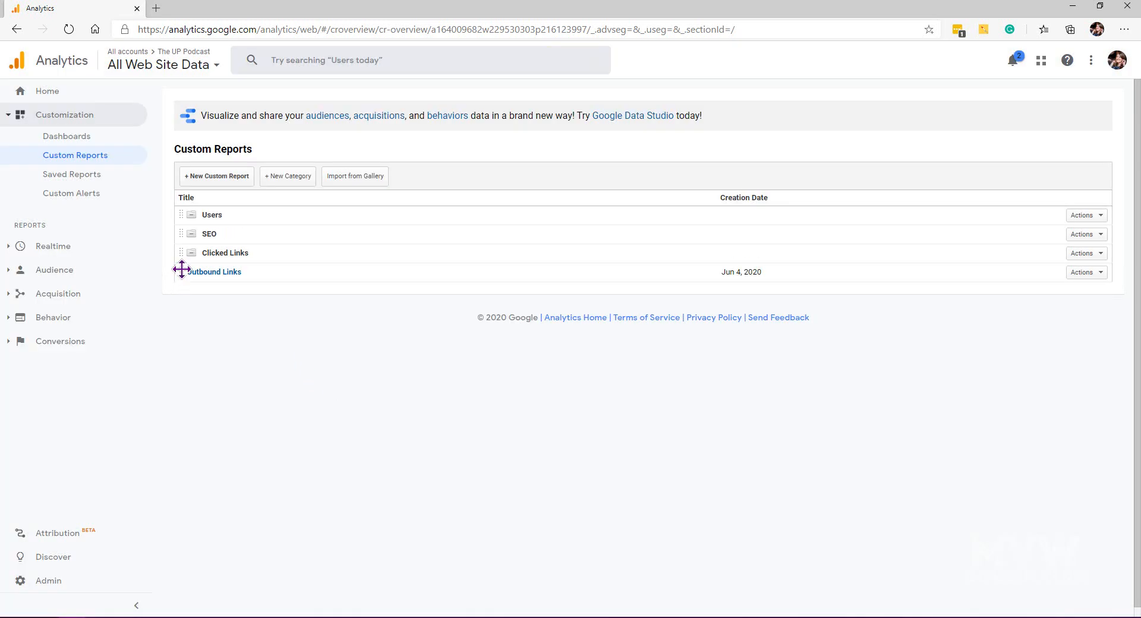
Step: Move the Outbound Links report into the Clicked Links category and expand that category
left_click_drag(182, 268, 219, 252)
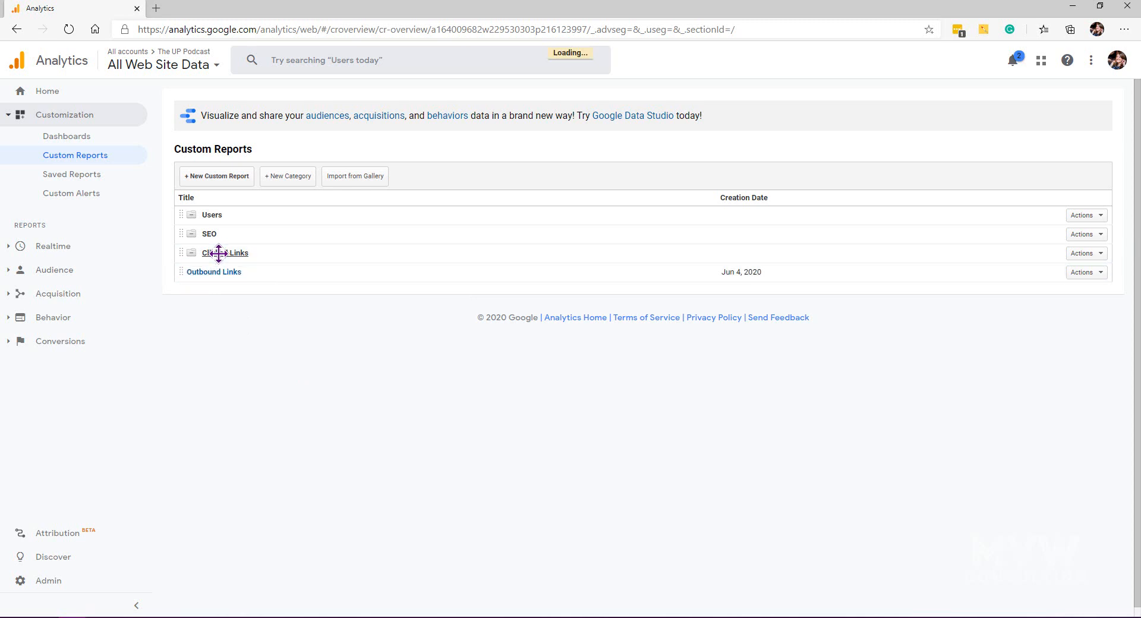
left_click(192, 253)
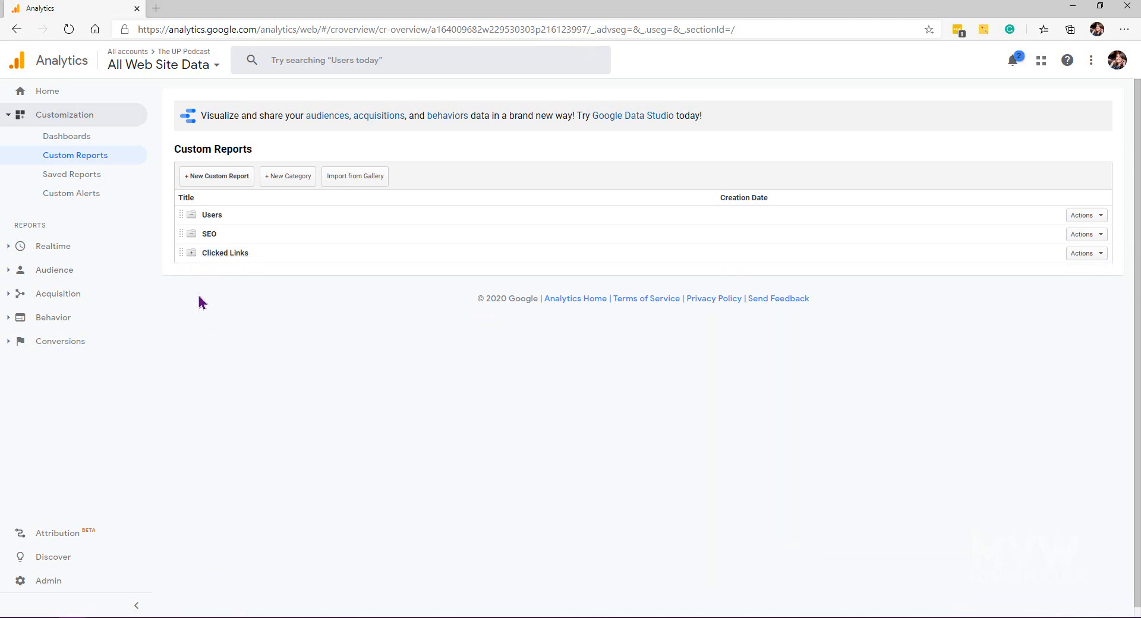
left_click(191, 253)
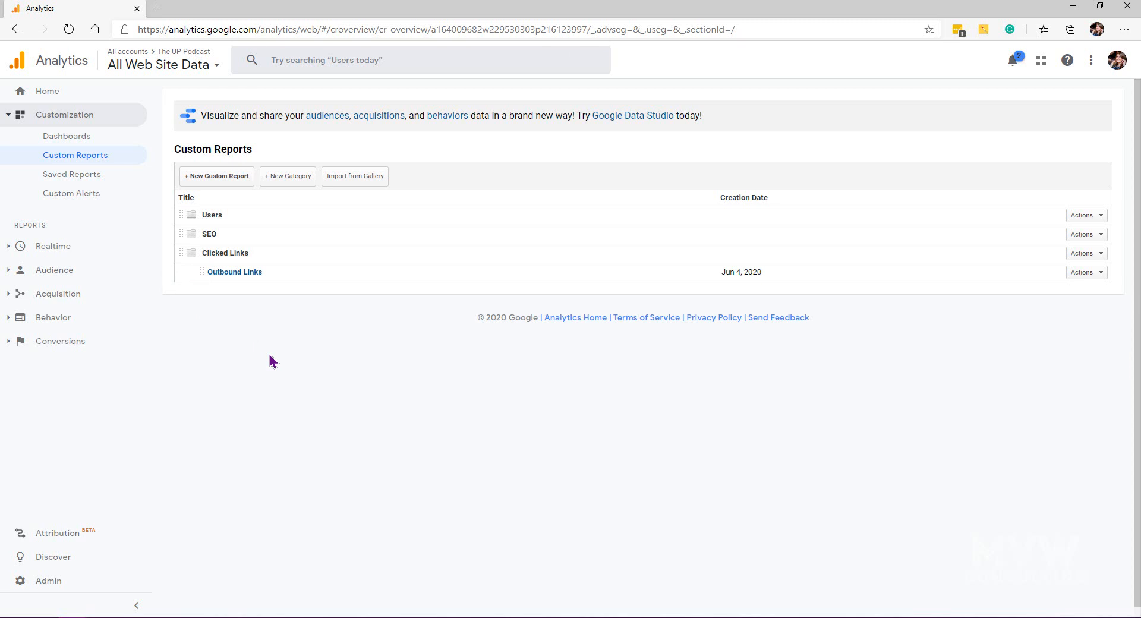